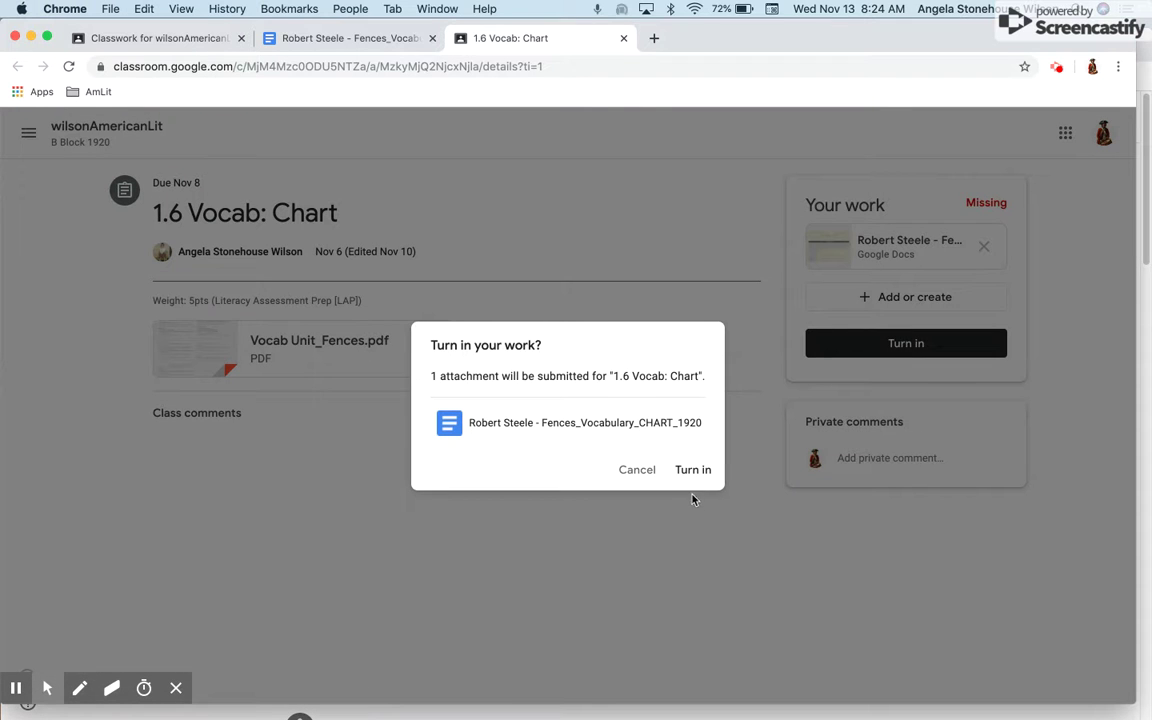
Turn in the attached chart for the 1.6 Vocab: Chart assignment and compare its view-only document with the submission status.
click(692, 472)
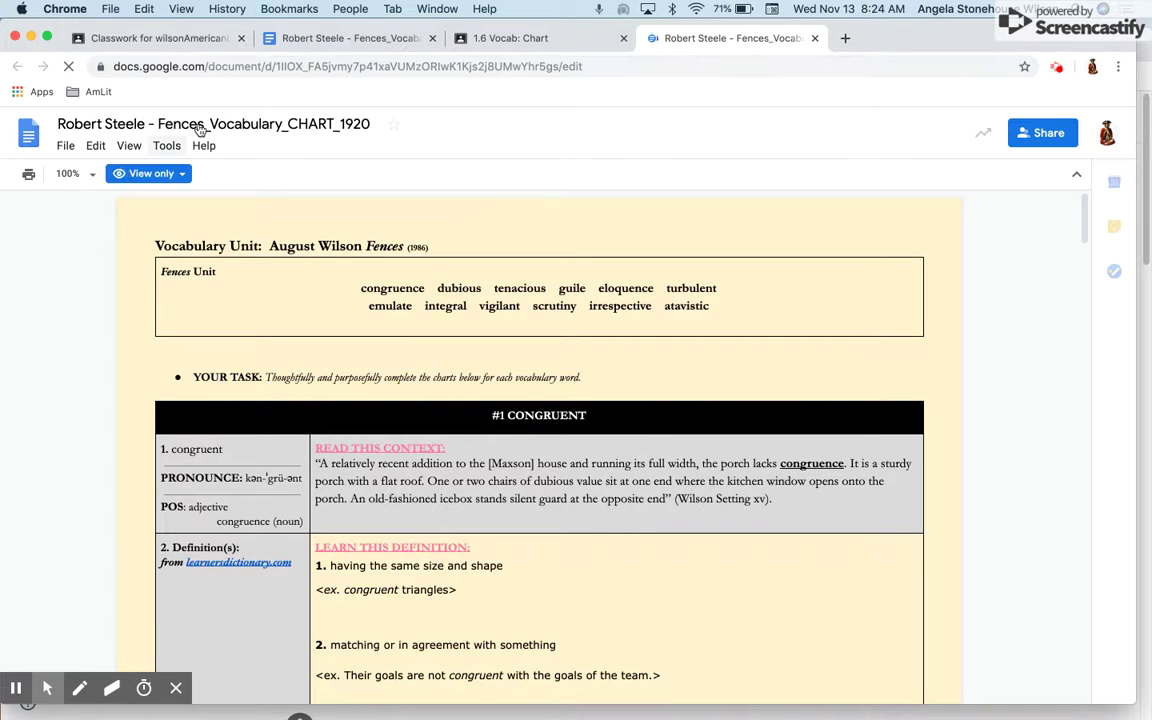
click(542, 42)
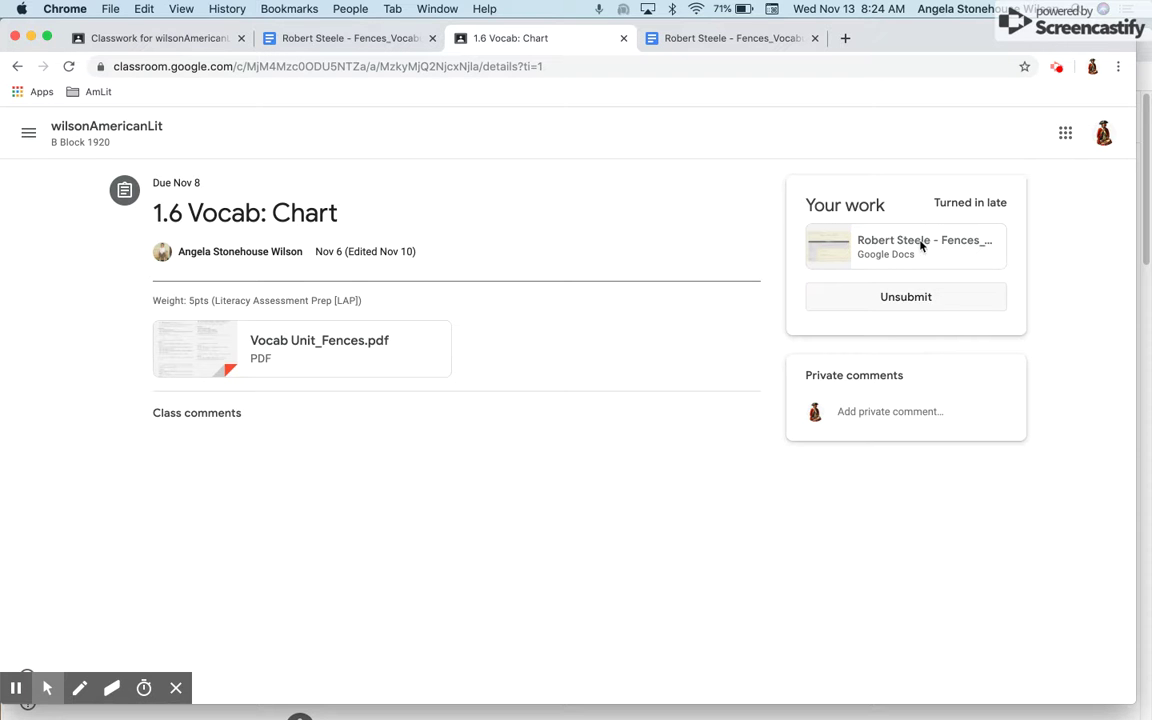
click(713, 42)
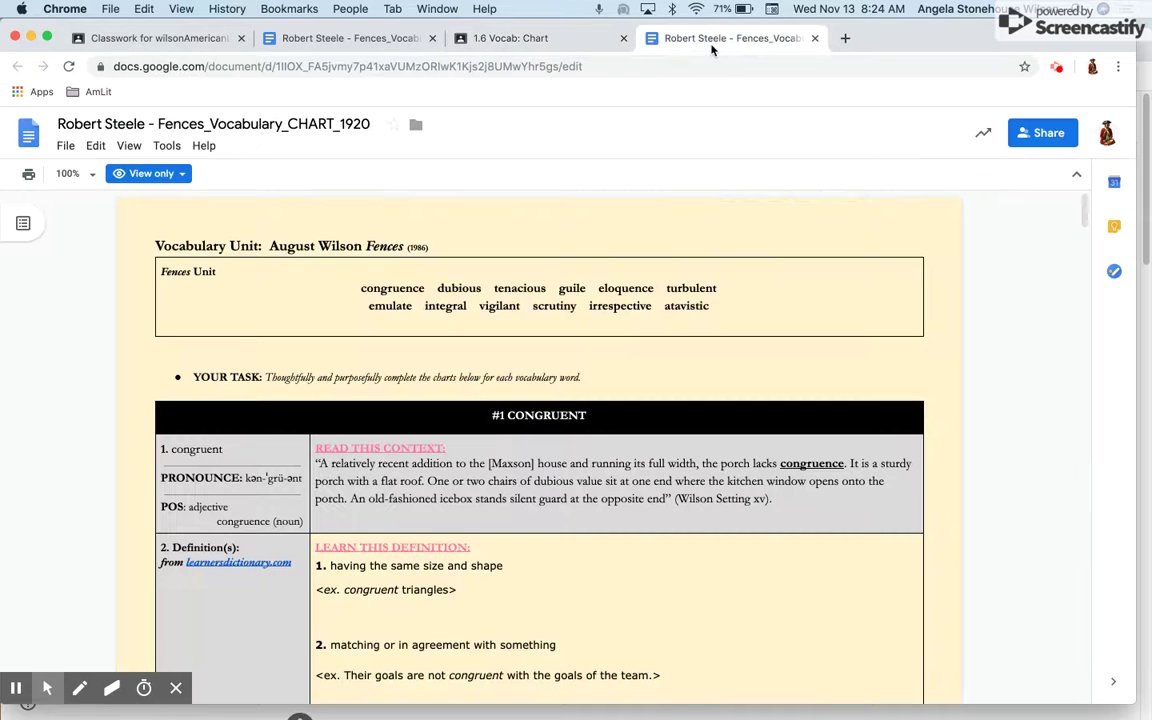
click(545, 40)
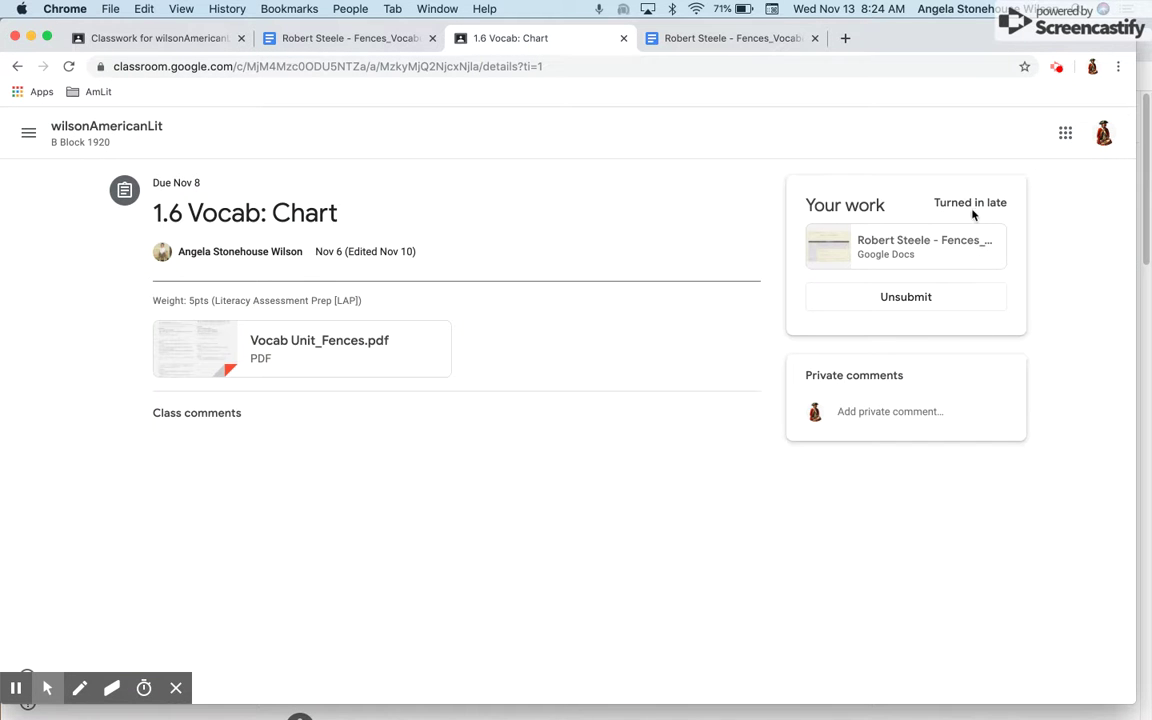
Switch to the teacher's Classroom window and open the turned-in submission for 1.6 Vocab: Chart.
key(ctrl+Up)
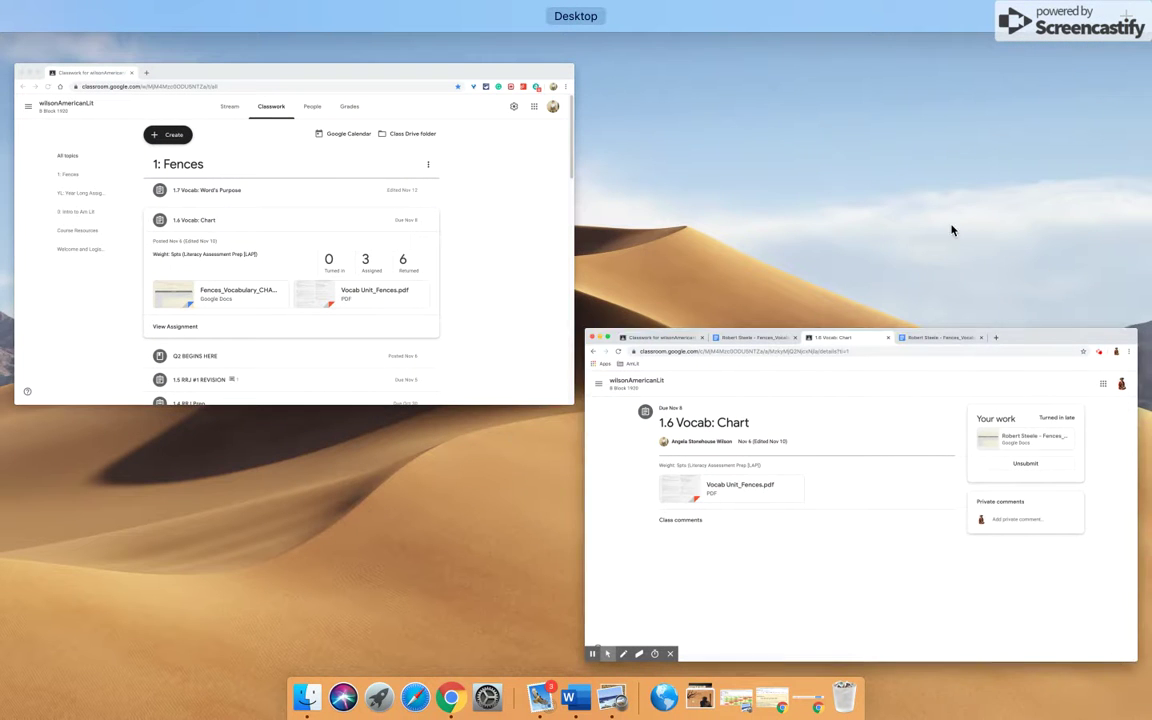
click(486, 267)
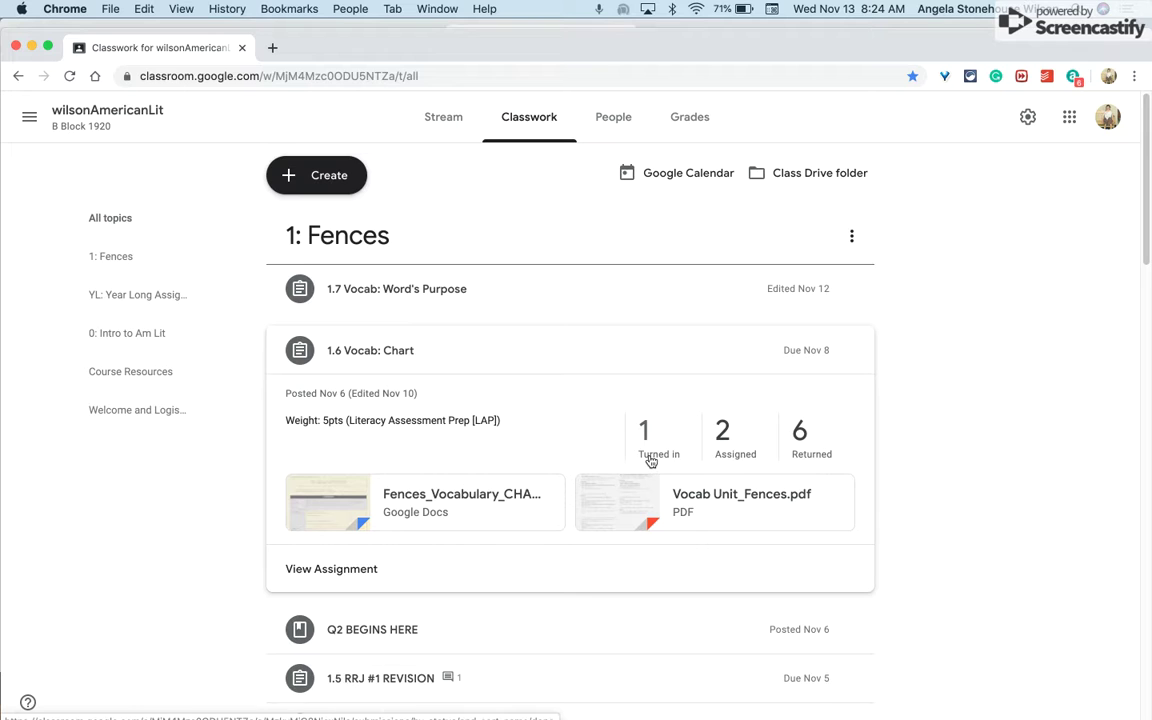
click(651, 460)
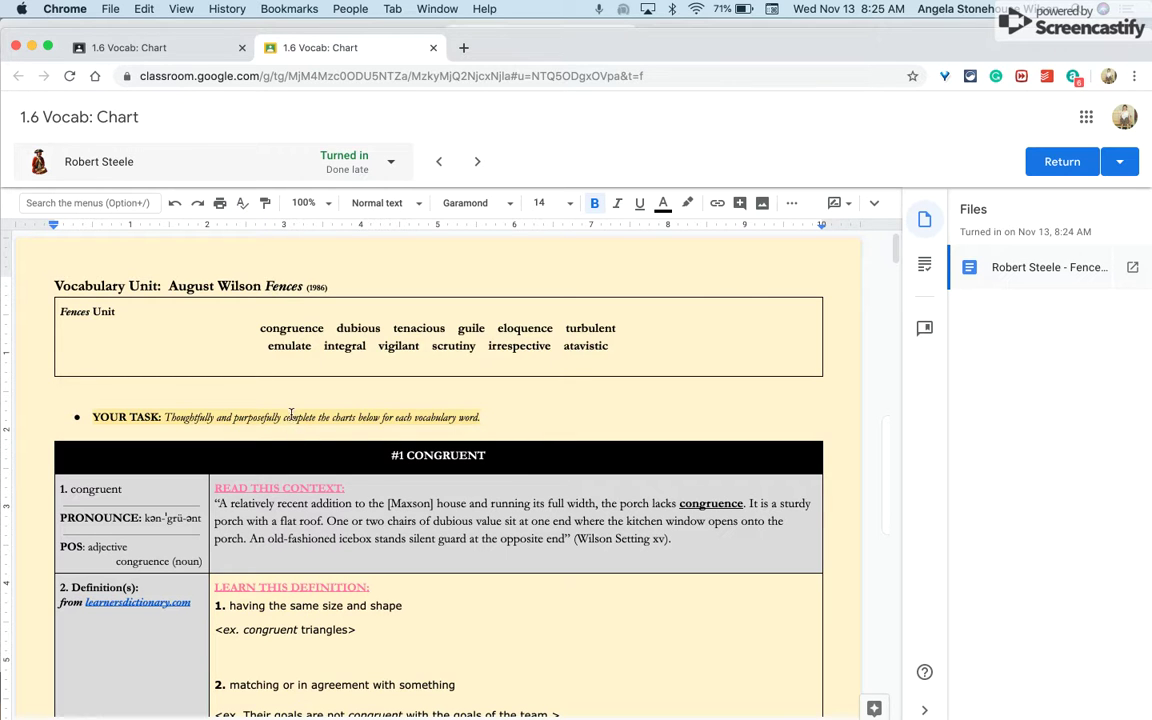
Return to the student's window, close the duplicate document tab and look through the submitted vocabulary chart.
key(ctrl+Up)
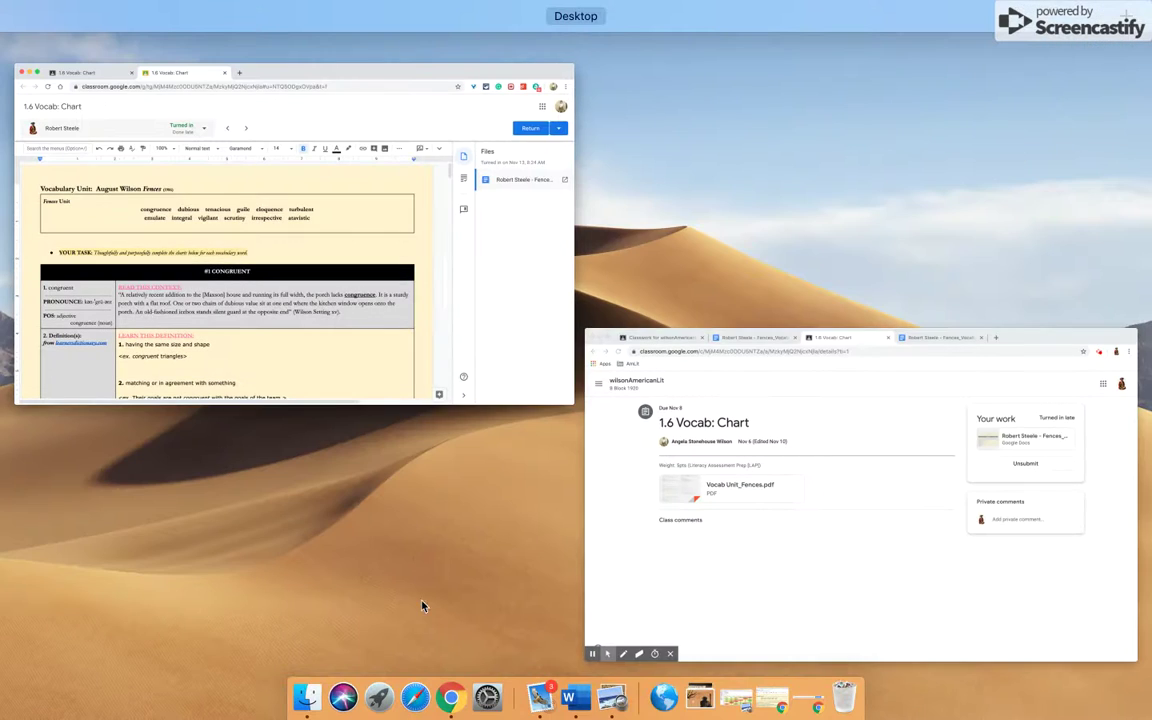
click(723, 604)
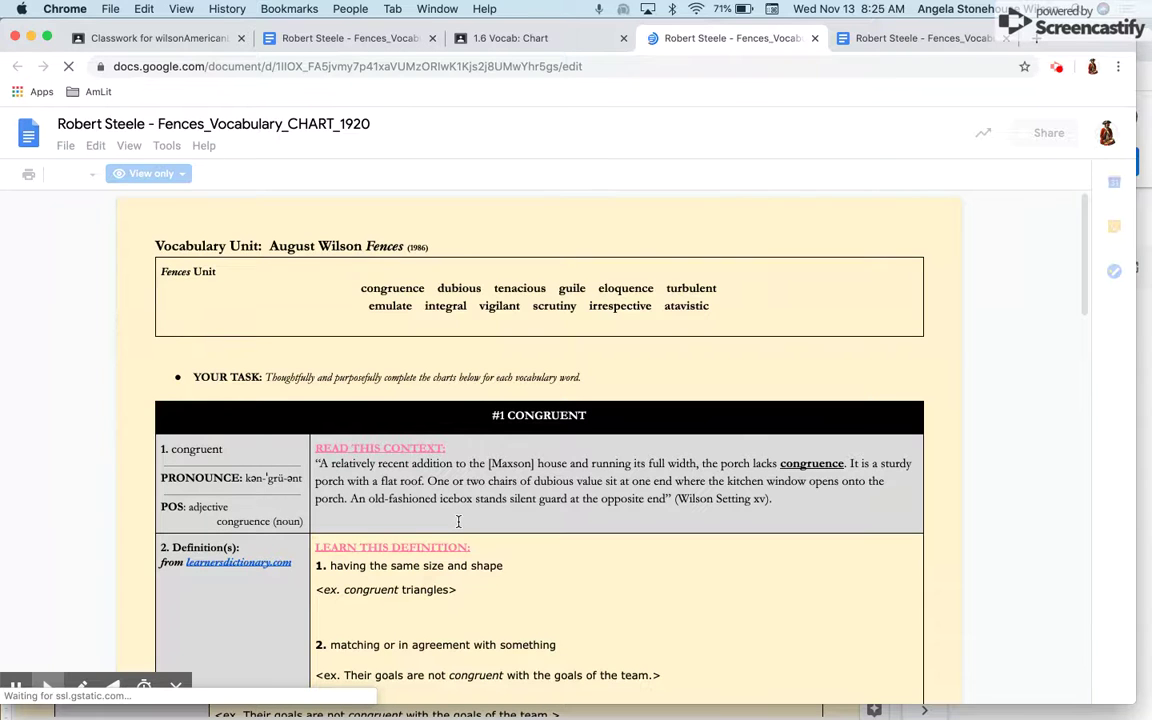
click(1005, 38)
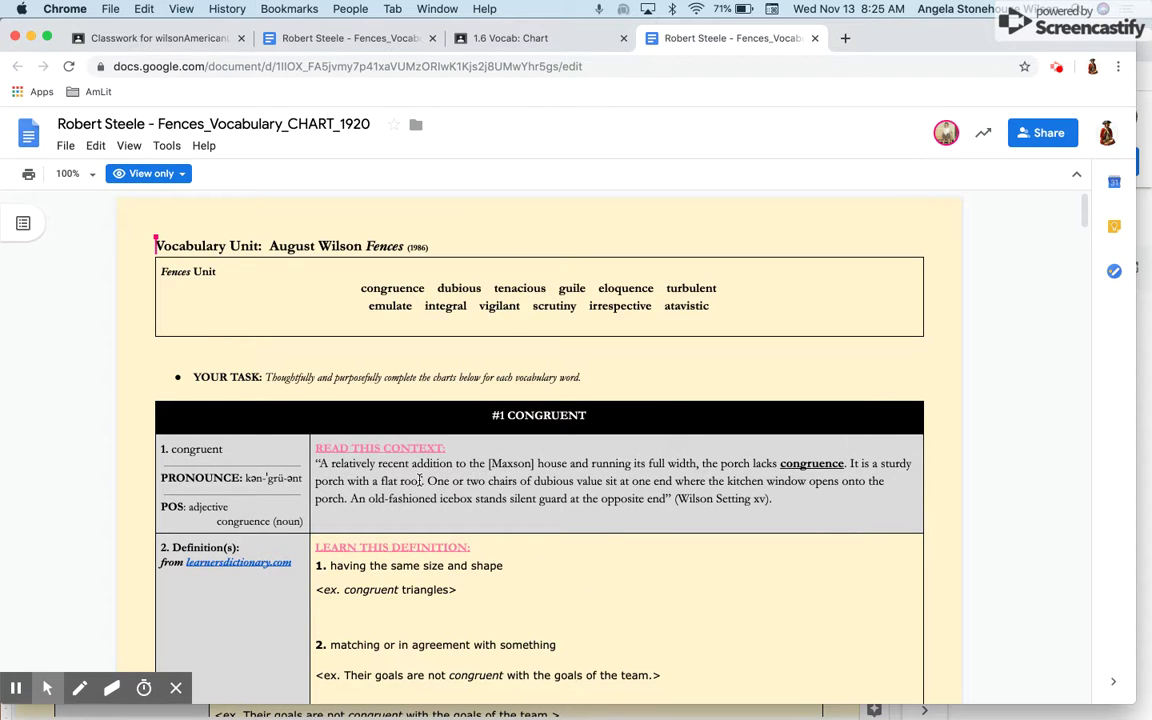
scroll(462, 484, down, 15)
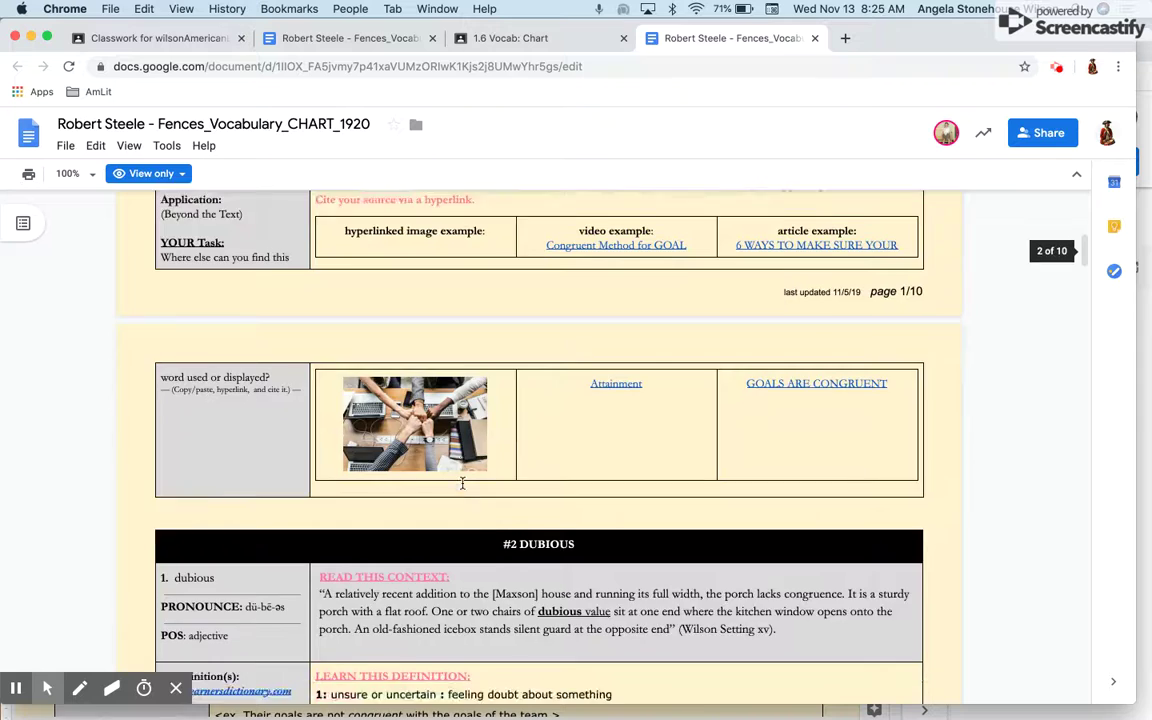
scroll(462, 484, up, 15)
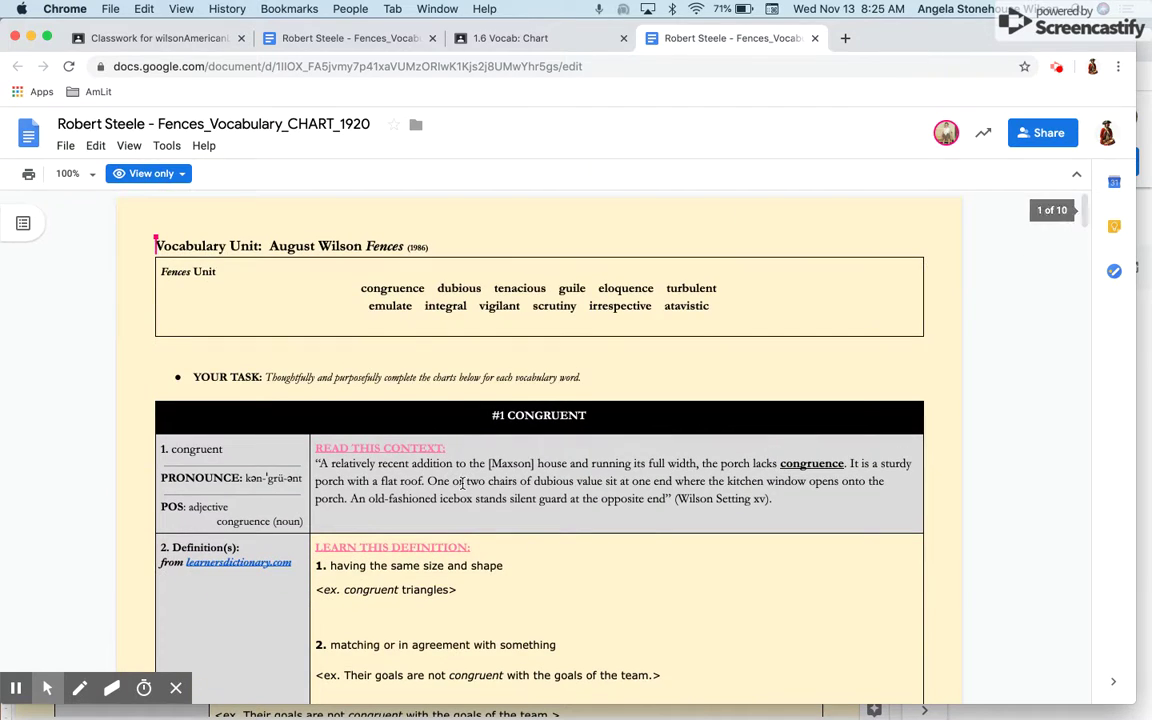
Place the student's document and the teacher's grading view side by side in split view and collapse the grading sidebar.
key(ctrl+Up)
click(363, 360)
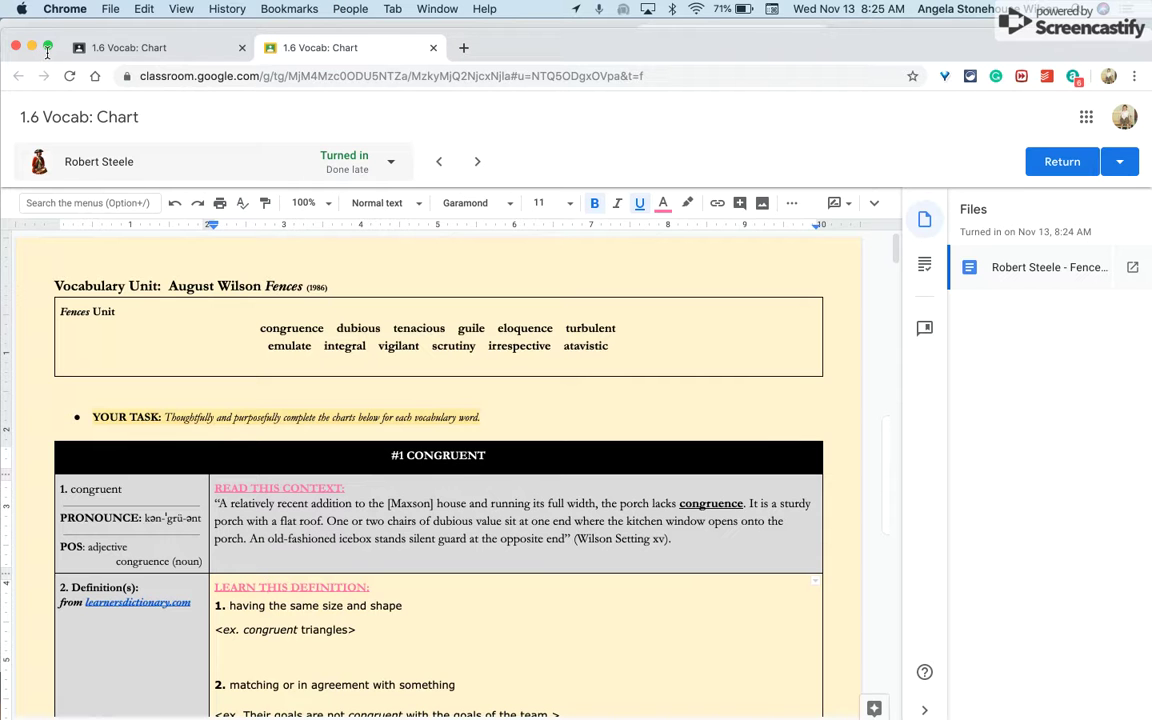
key(ctrl+Up)
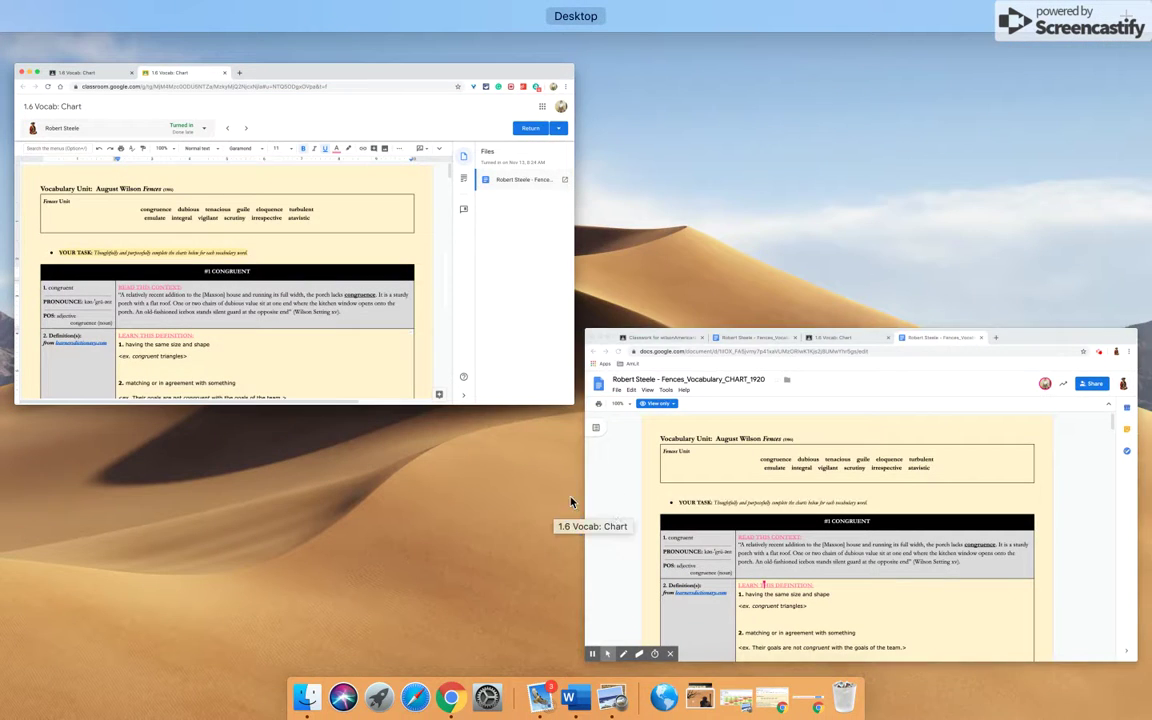
click(615, 519)
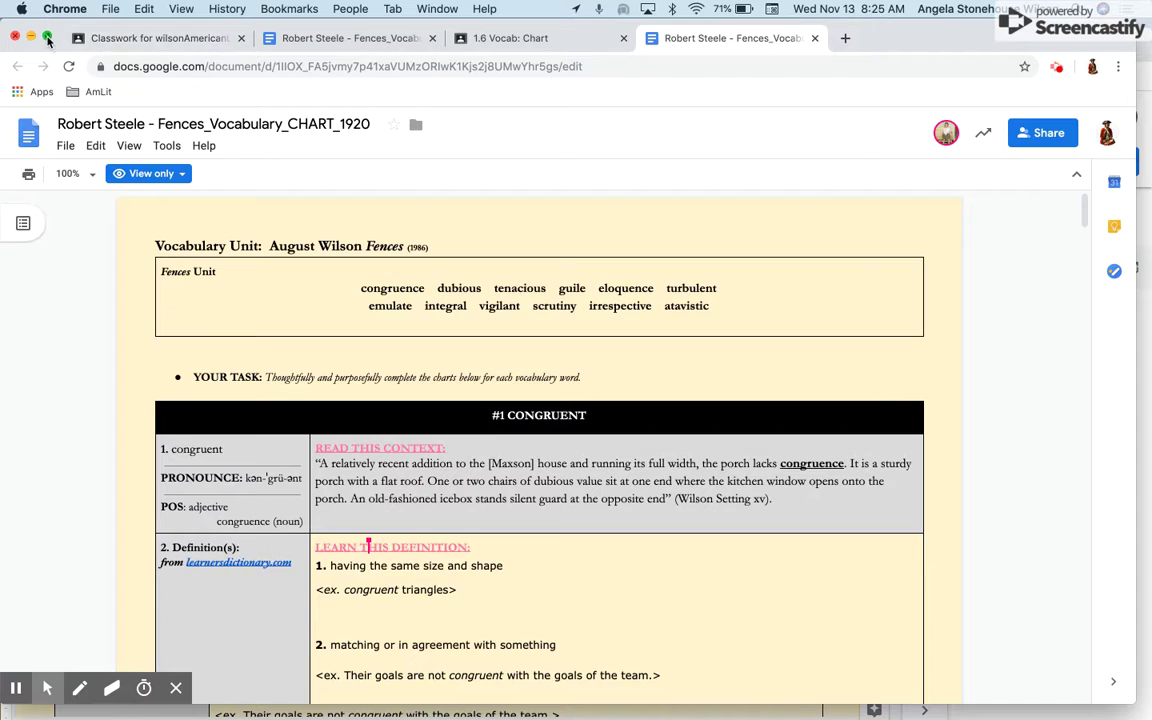
drag(47, 40, 150, 200)
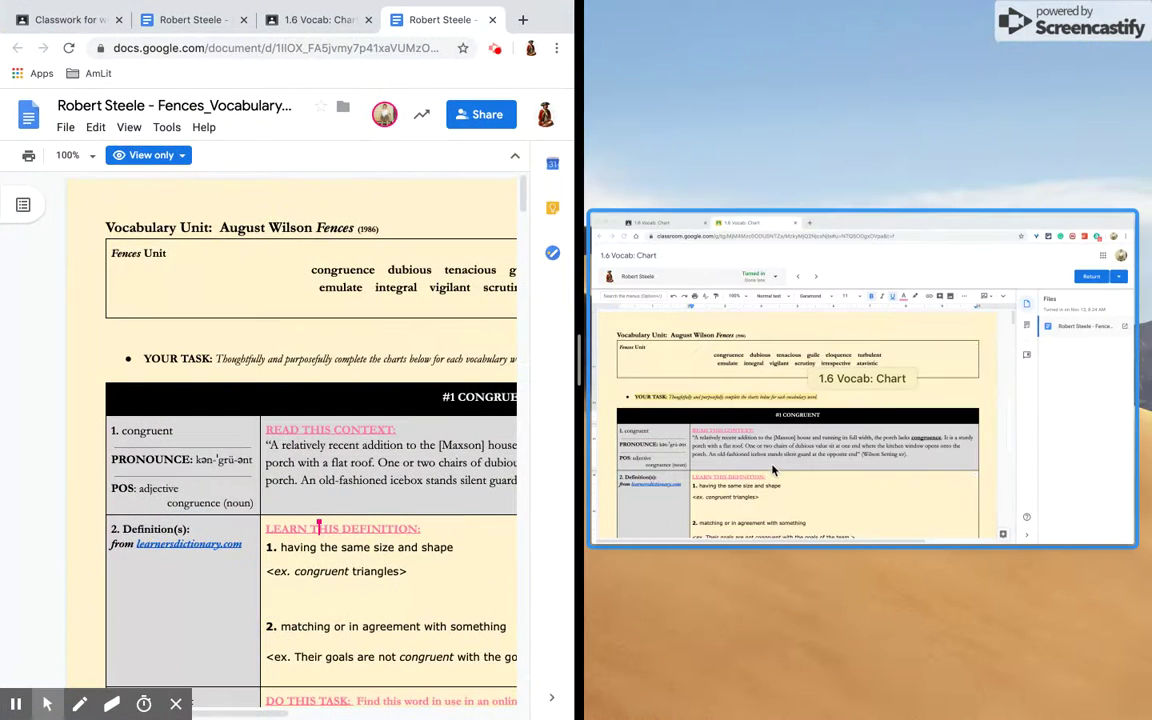
click(694, 417)
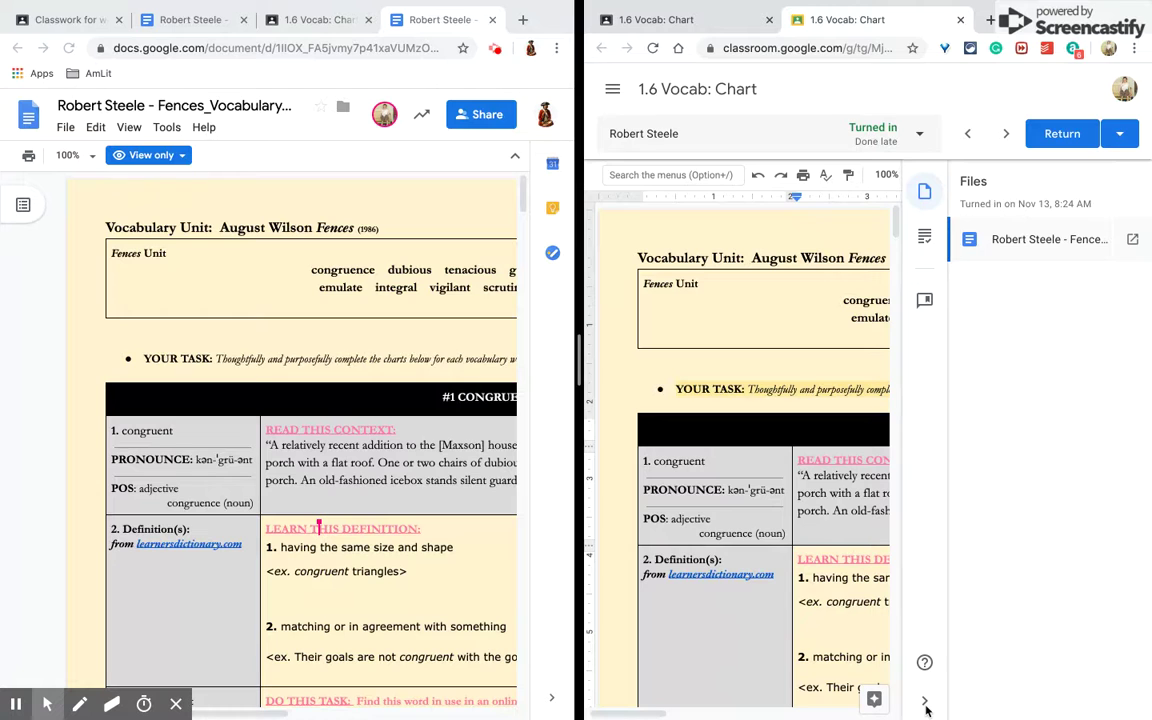
click(925, 703)
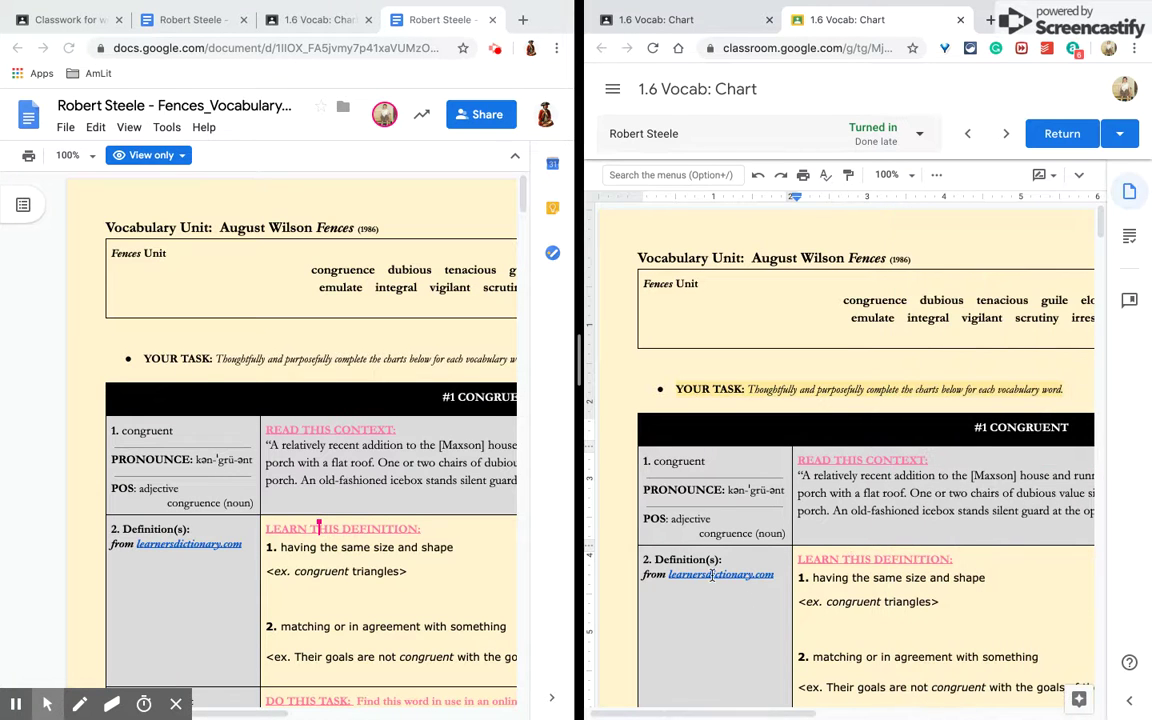
Add blank lines below the learnersdictionary.com link in the congruent chart's definitions cell in the teacher's view.
click(698, 621)
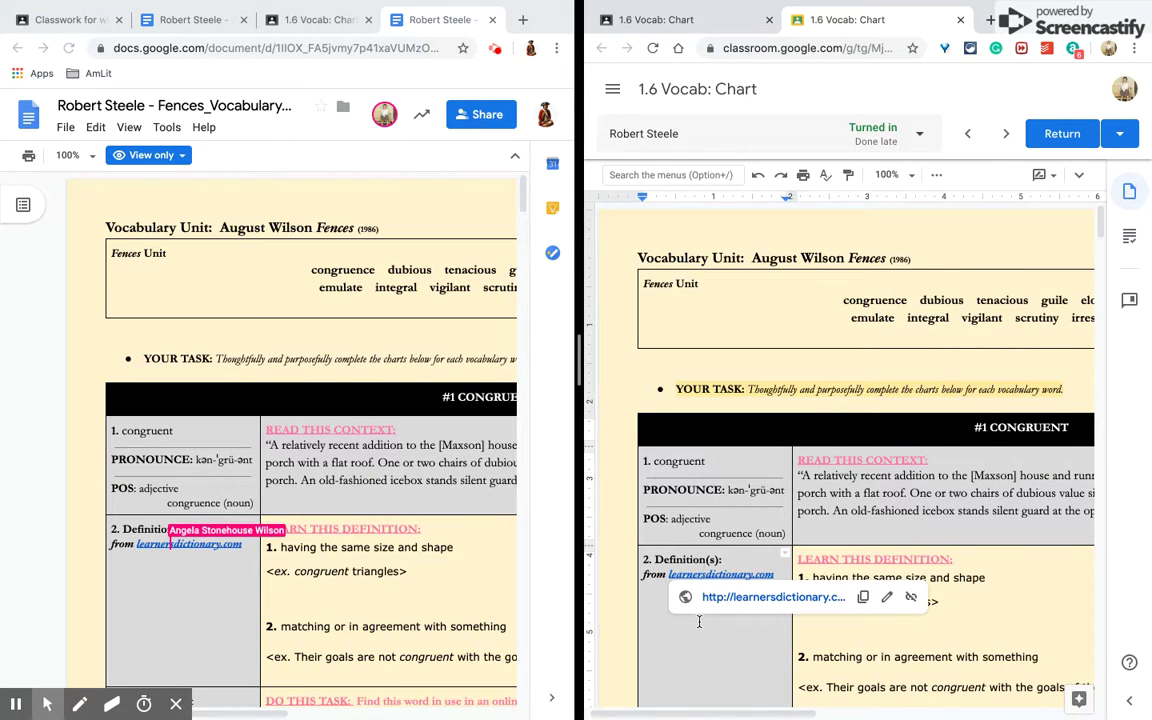
key(End)
key(Return)
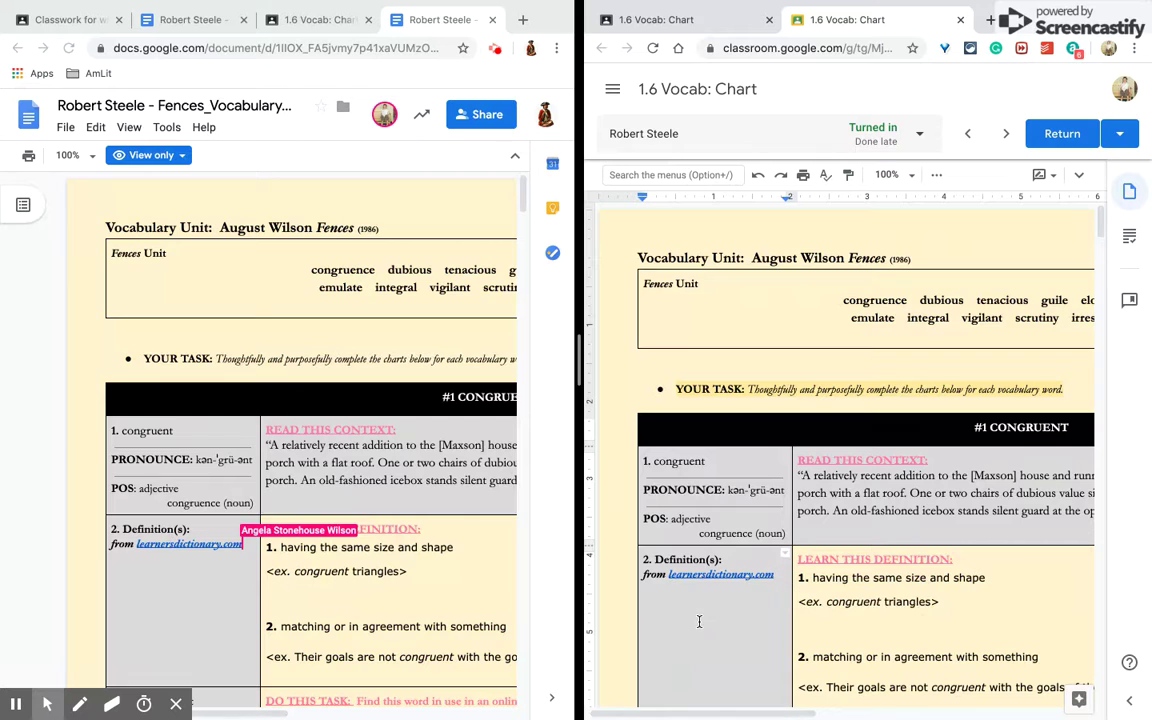
key(Return)
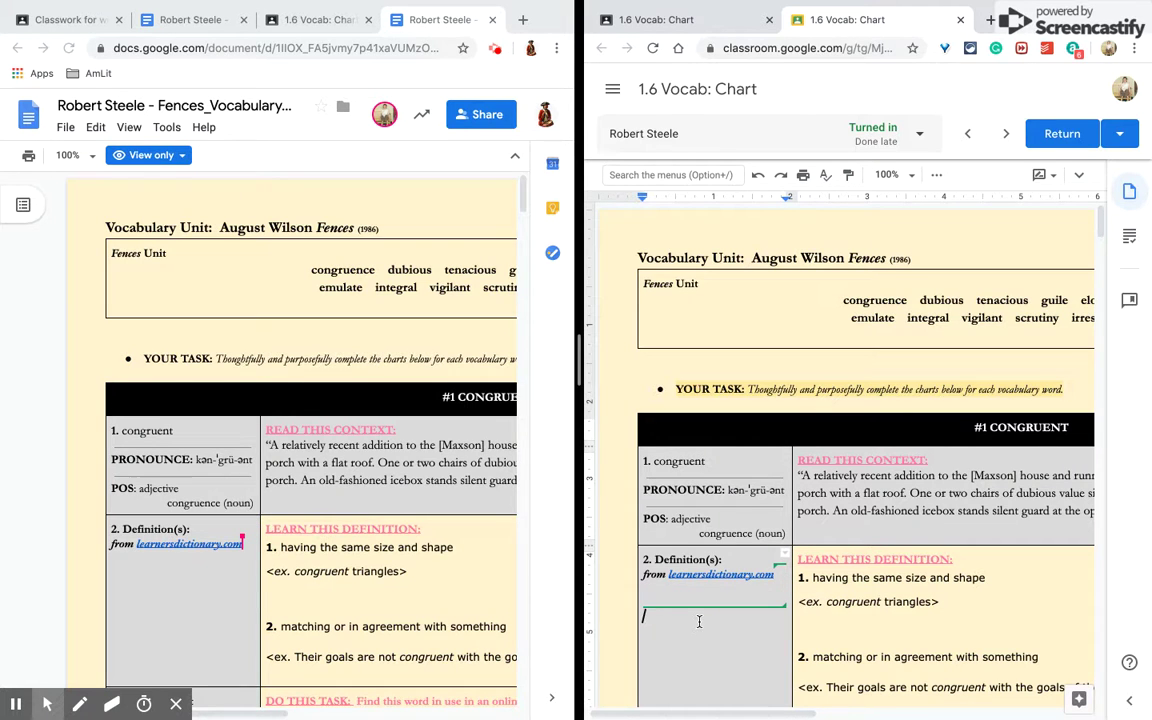
Switch the teacher's document to Editing mode and enter the text "Hellon" below the dictionary link.
click(1044, 175)
click(997, 221)
text(hdllo)
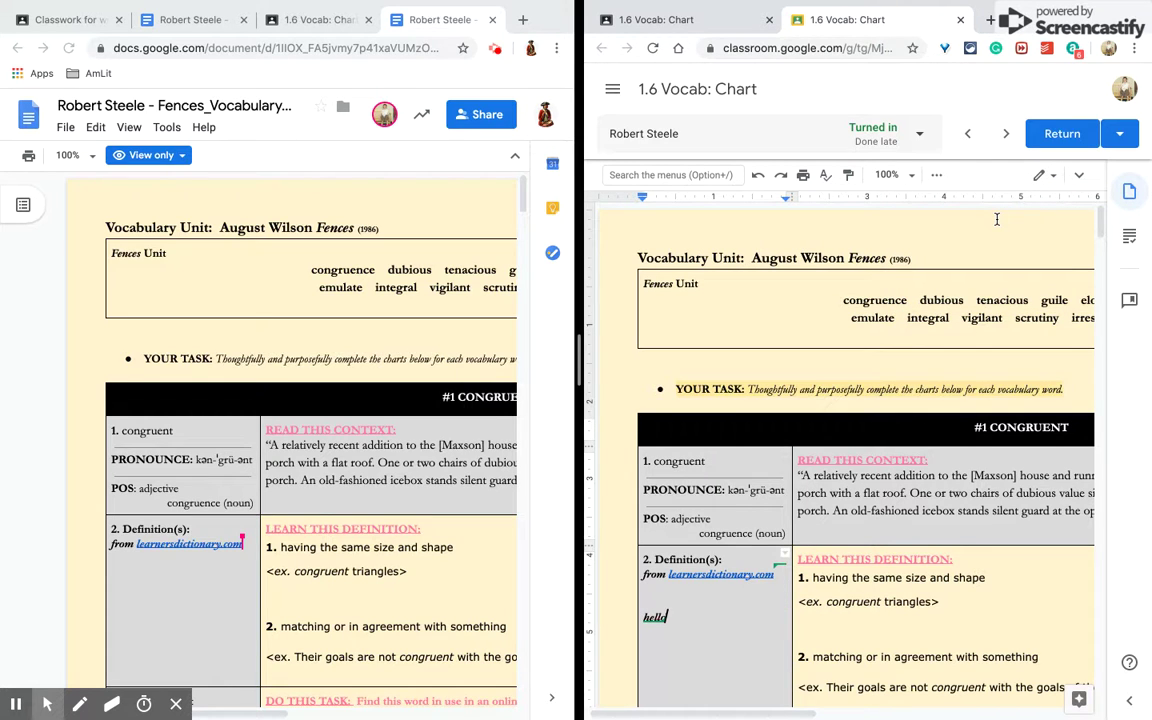
text(n)
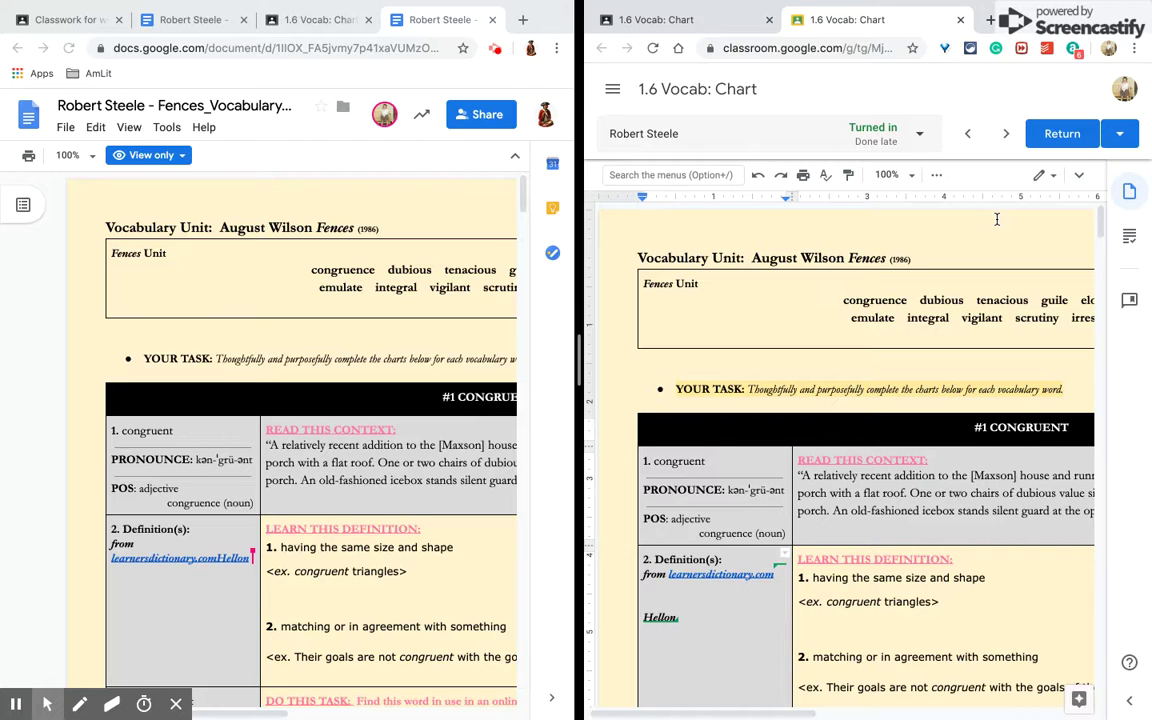
Add a few line breaks under "Hellon" and enter "Hello out there" in the same definitions cell.
key(Return)
key(Return)
key(Return)
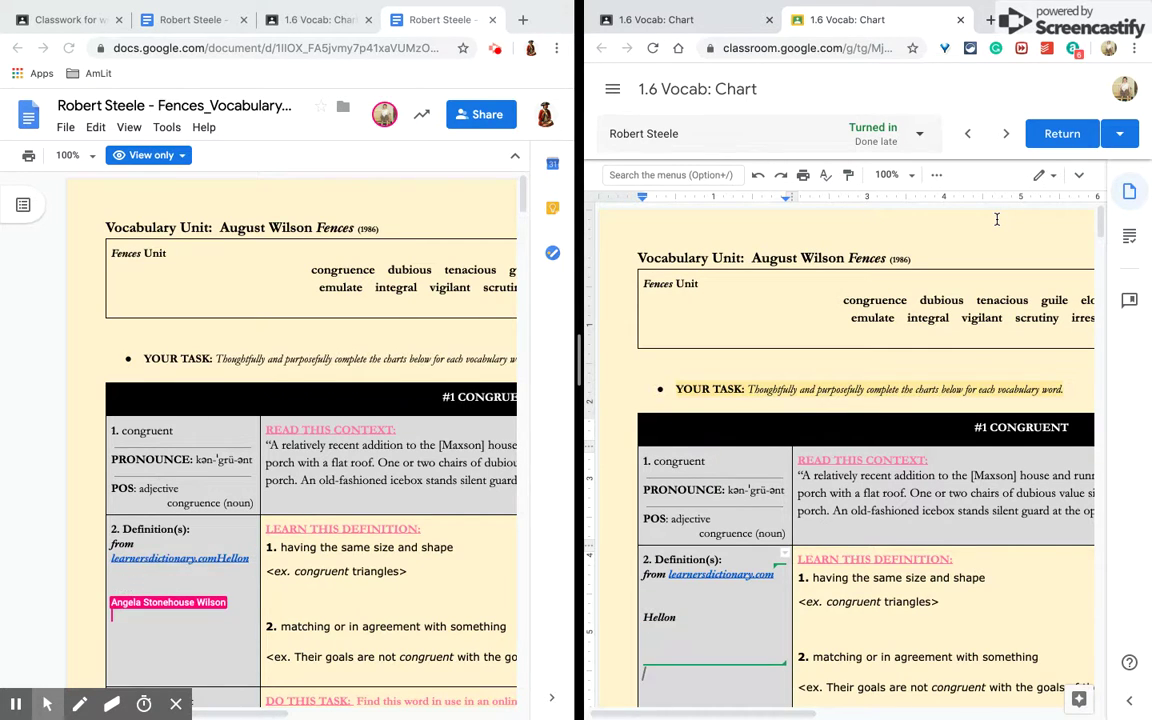
text(hello)
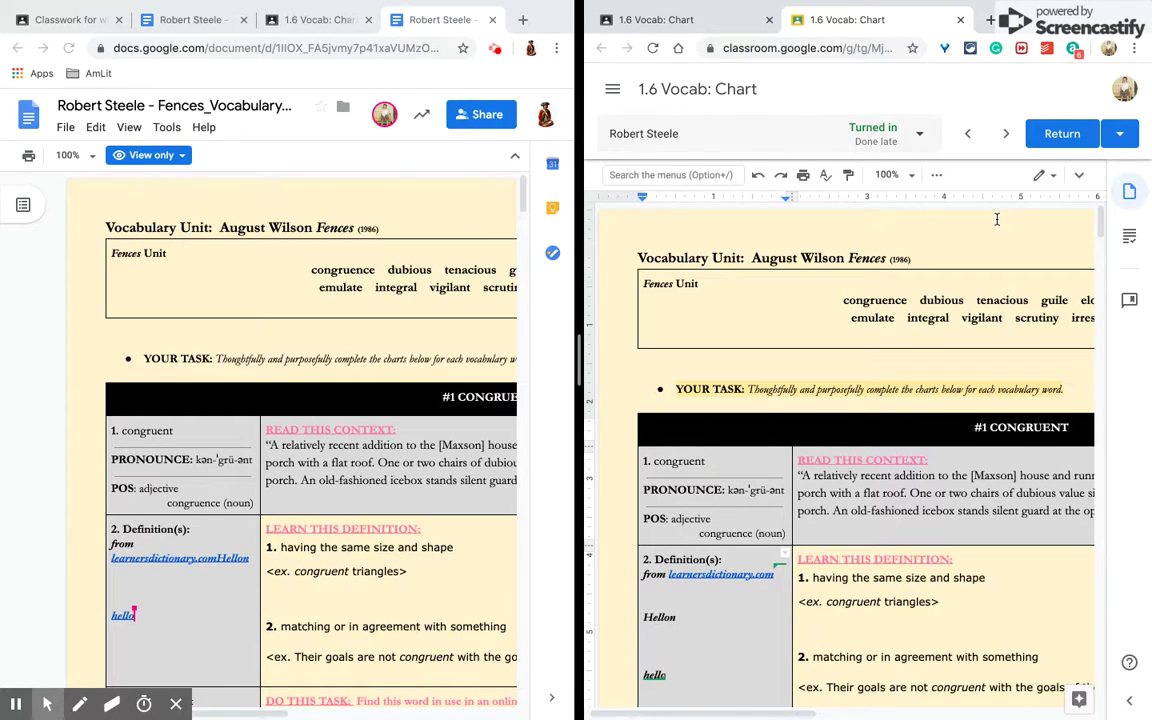
text(w out there)
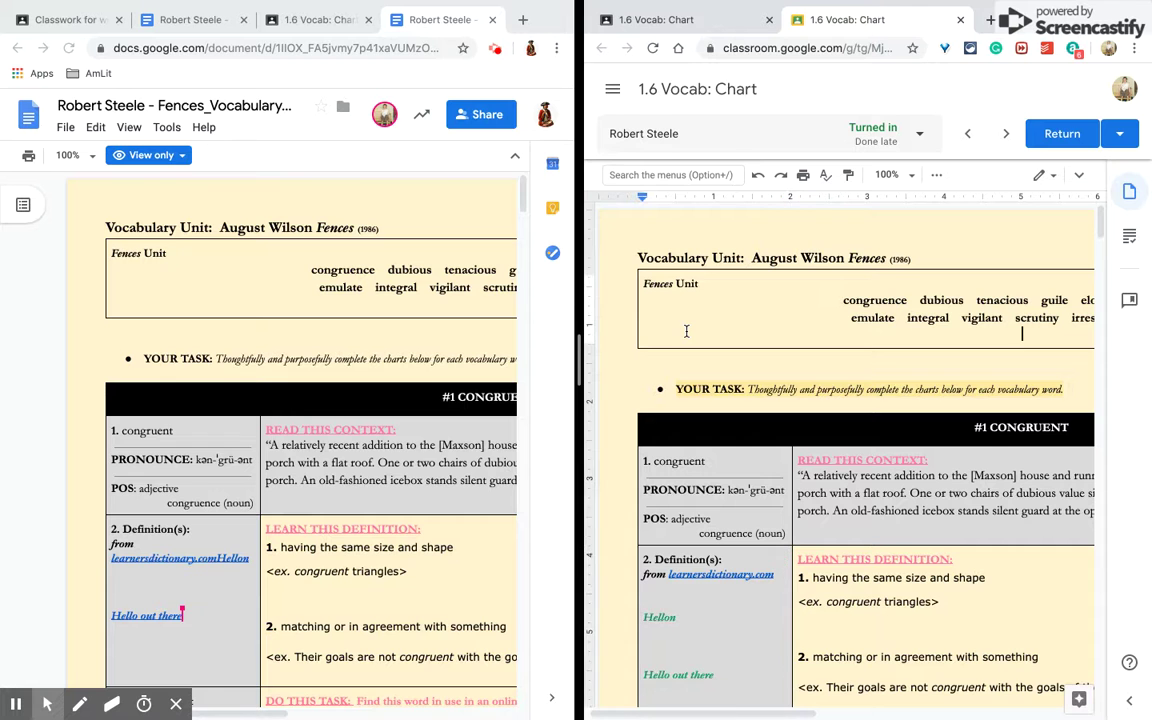
Take the teacher's window out of split view and go back to the assignment's student work list.
mouse_move(575, 5)
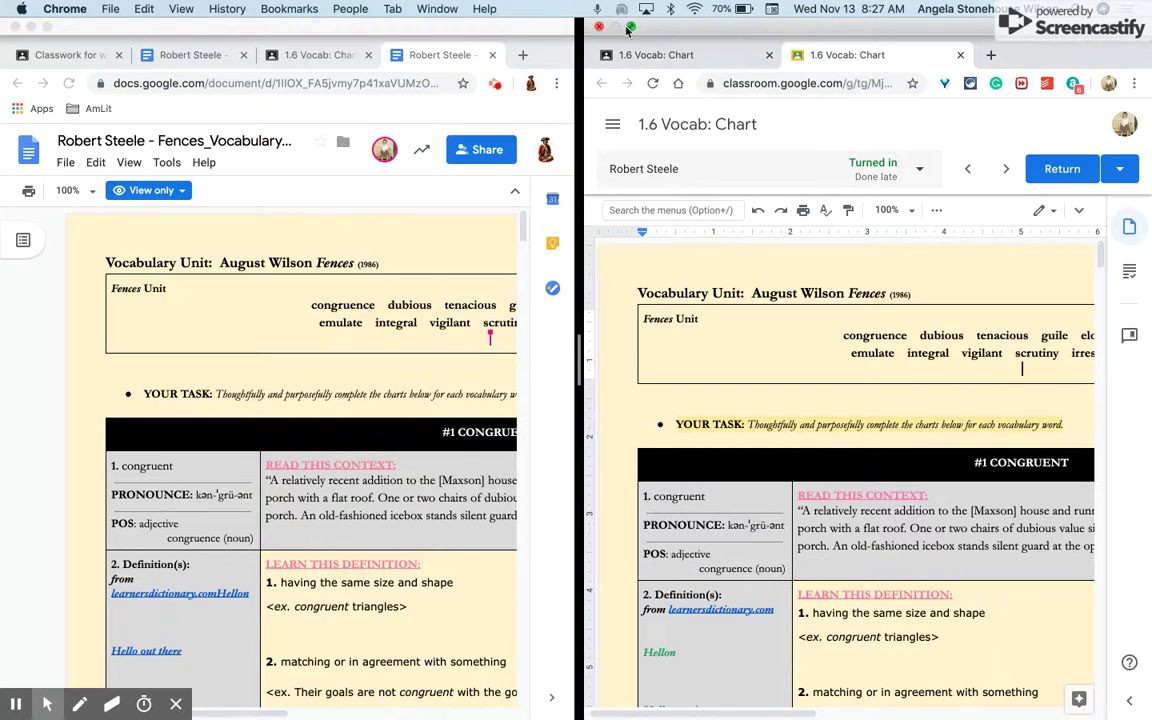
click(630, 27)
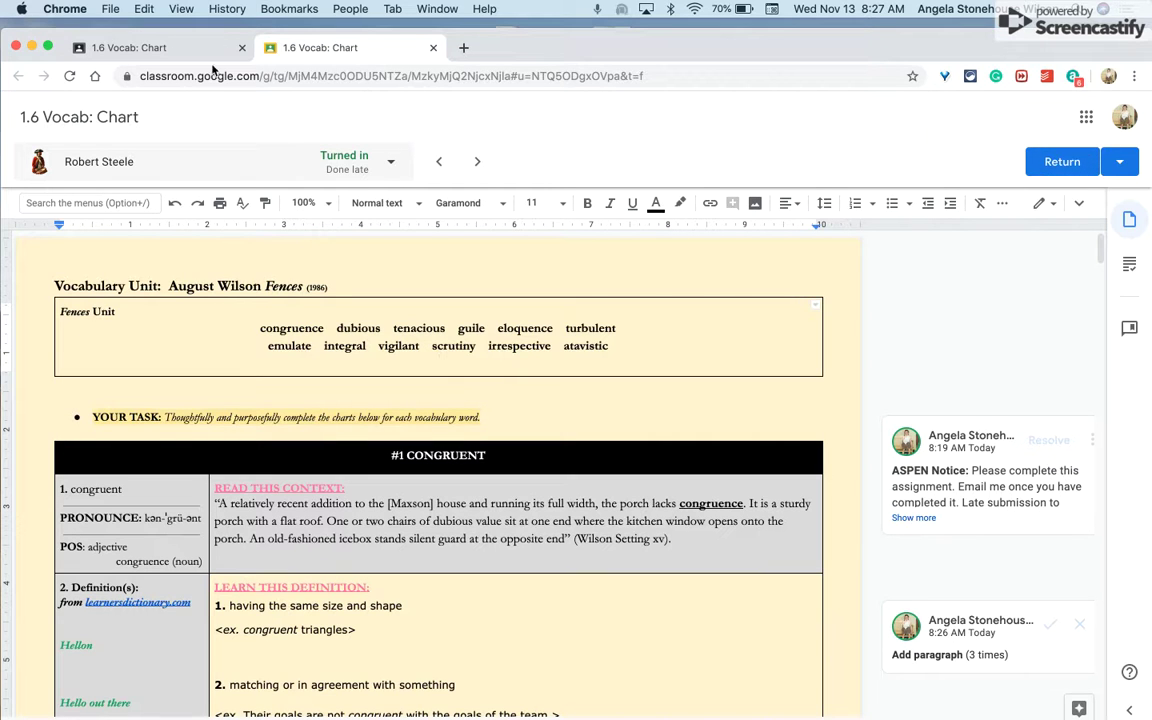
click(478, 163)
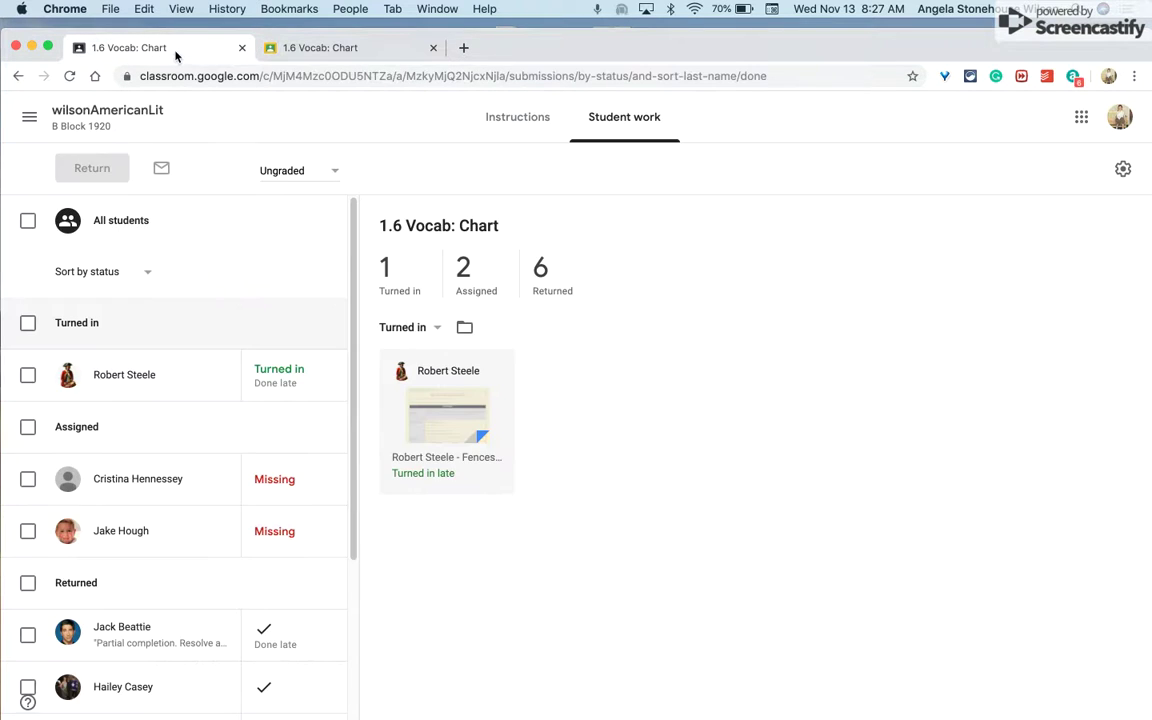
Return the turned-in submission to the student with the private comment "hello".
click(28, 374)
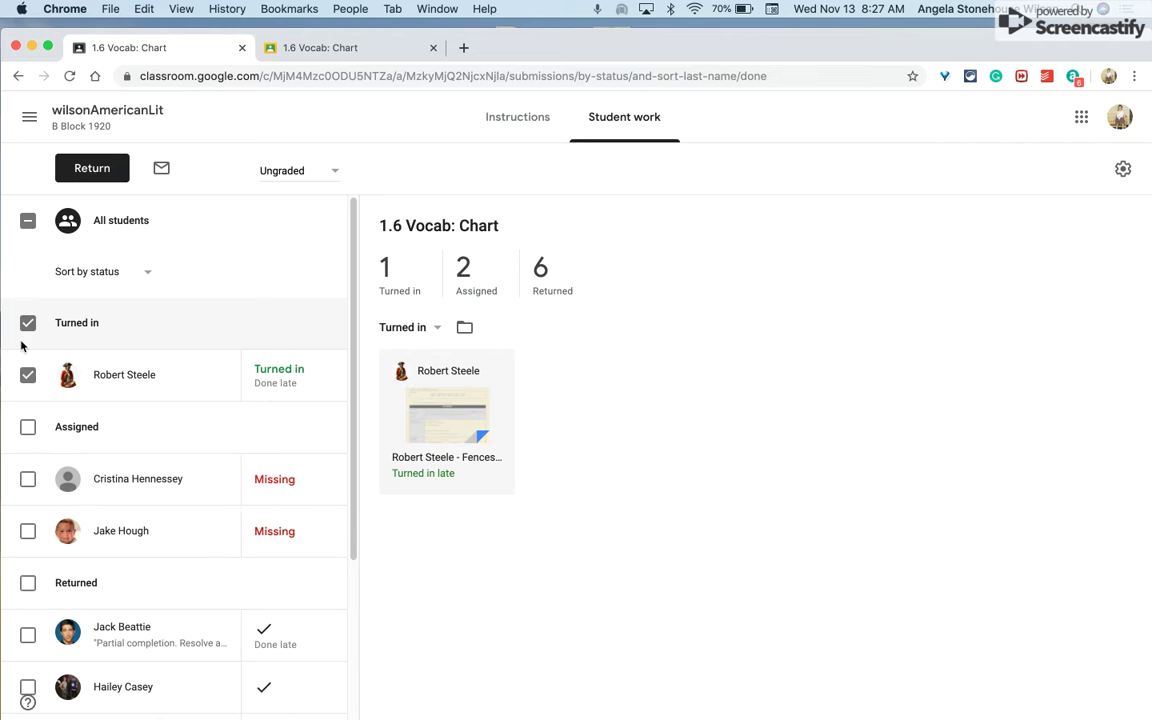
click(77, 178)
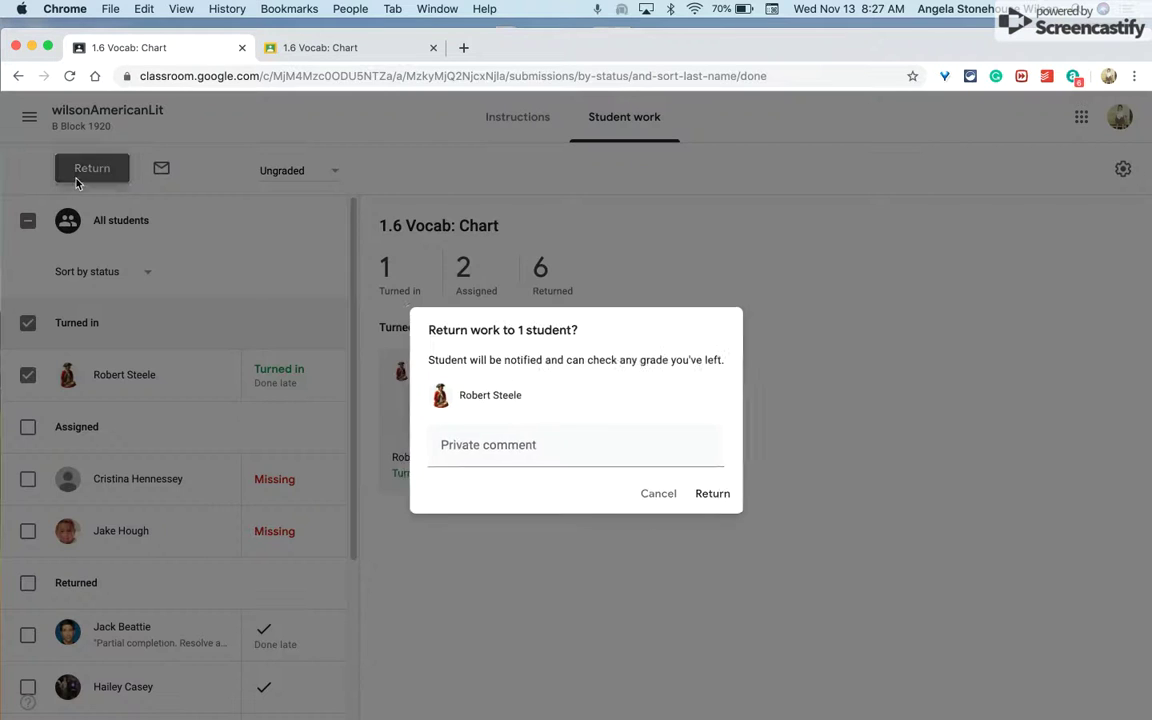
click(604, 450)
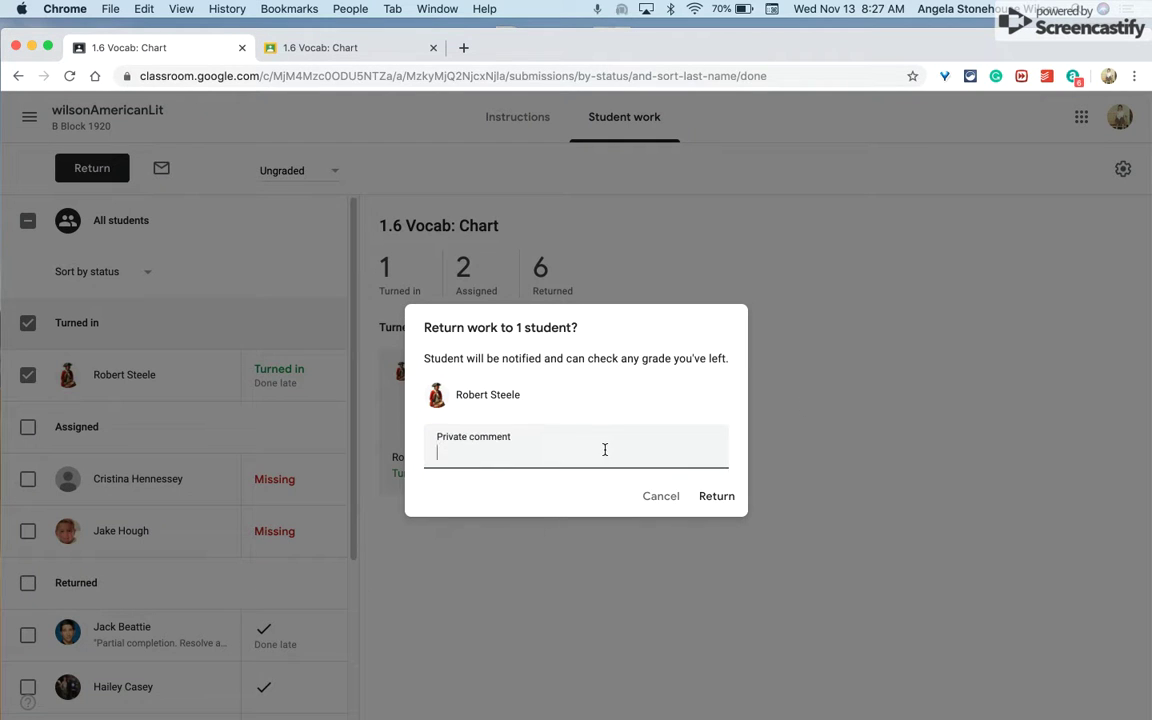
text(el)
key(BackSpace)
key(BackSpace)
text(hello)
click(727, 499)
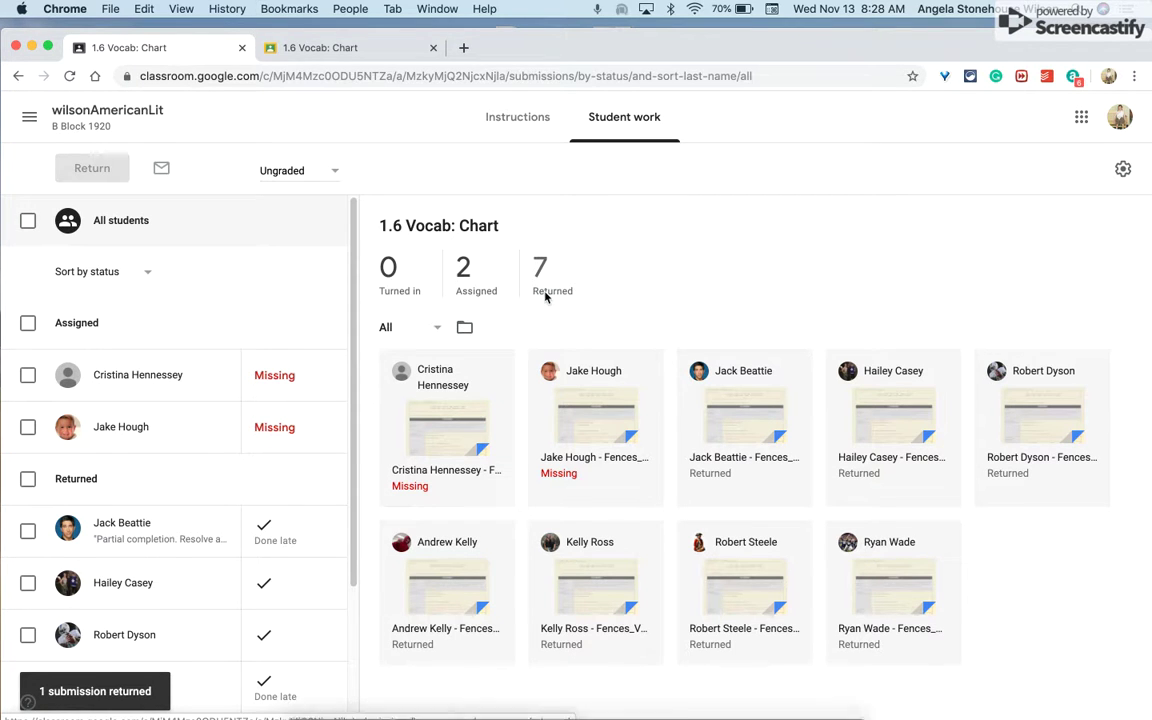
Switch back to the student's full-screen window to view the vocabulary chart document after the return.
key(F4)
key(ctrl+Up)
mouse_move(494, 50)
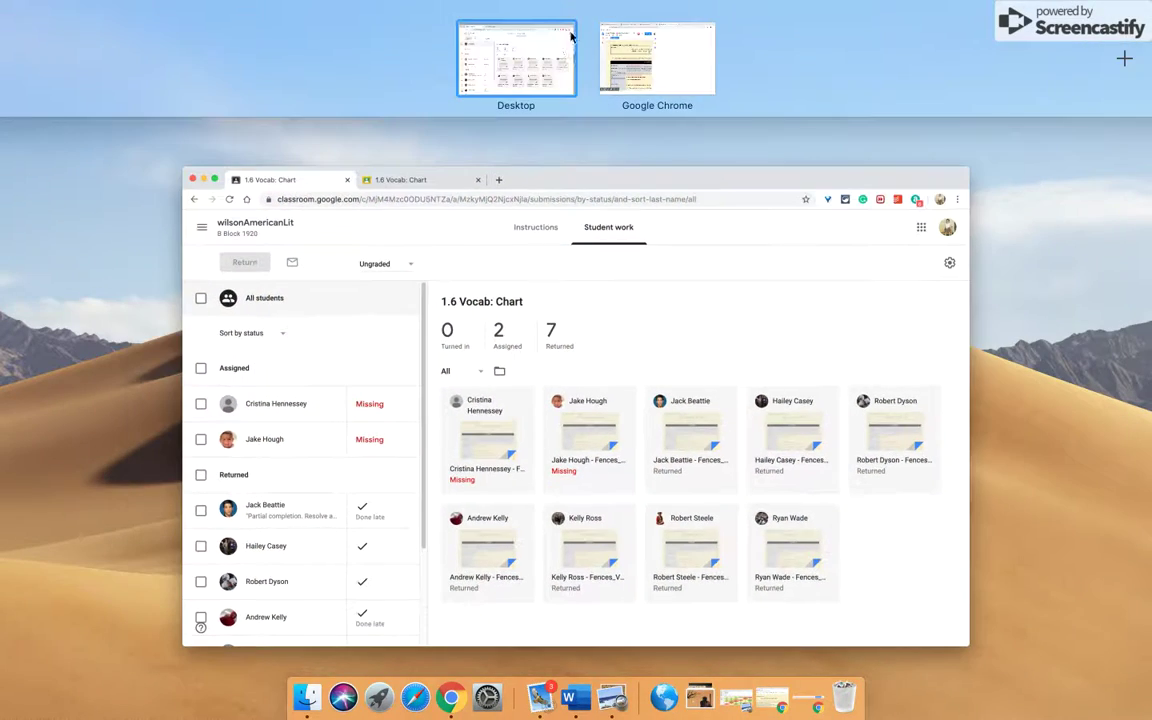
click(618, 78)
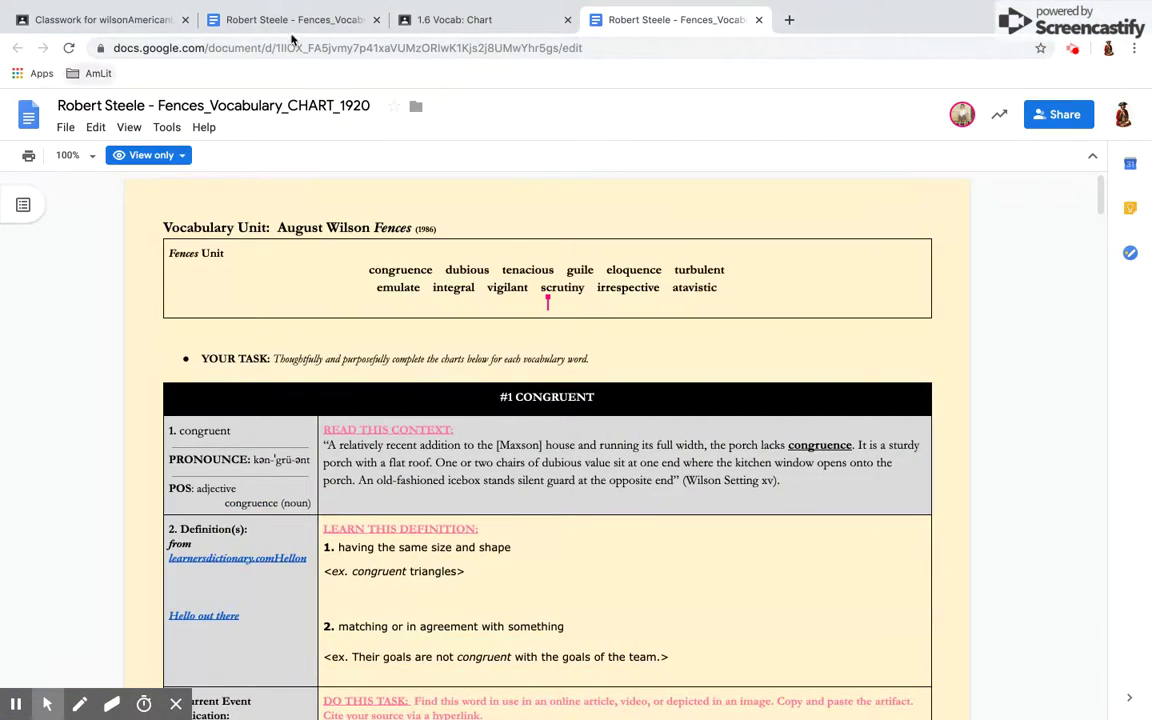
Close the view-only vocabulary chart document and expand the 1.6 Vocab: Chart assignment in the class's classwork list.
click(455, 22)
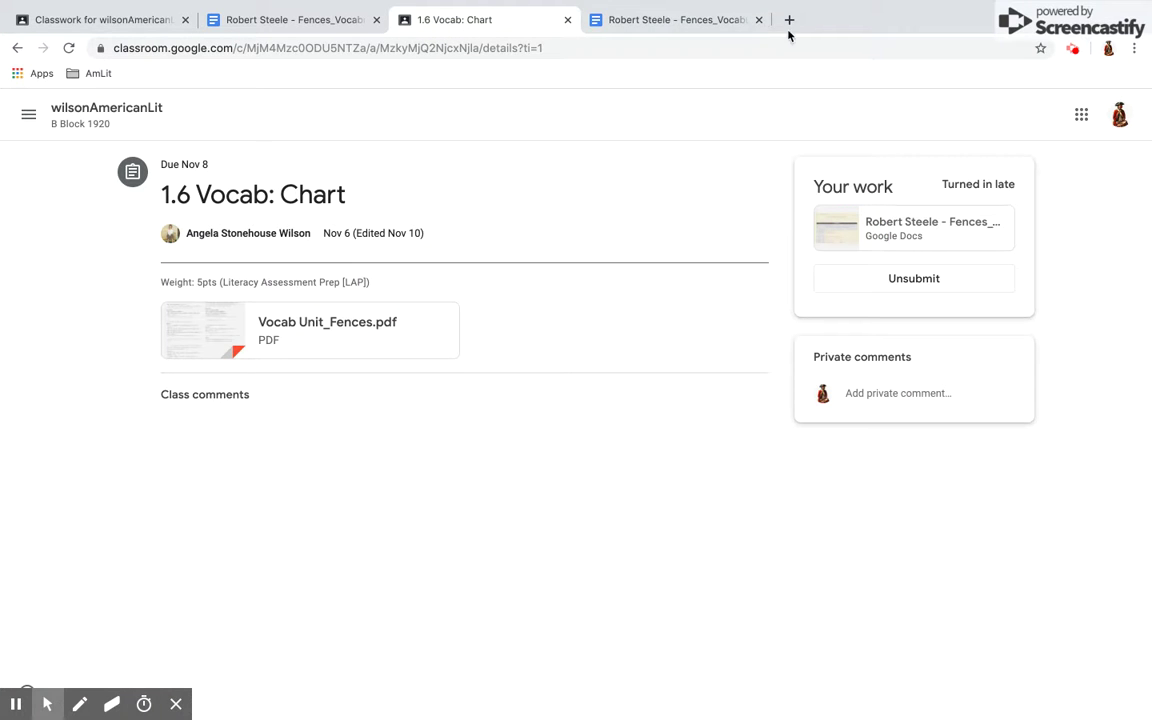
click(758, 19)
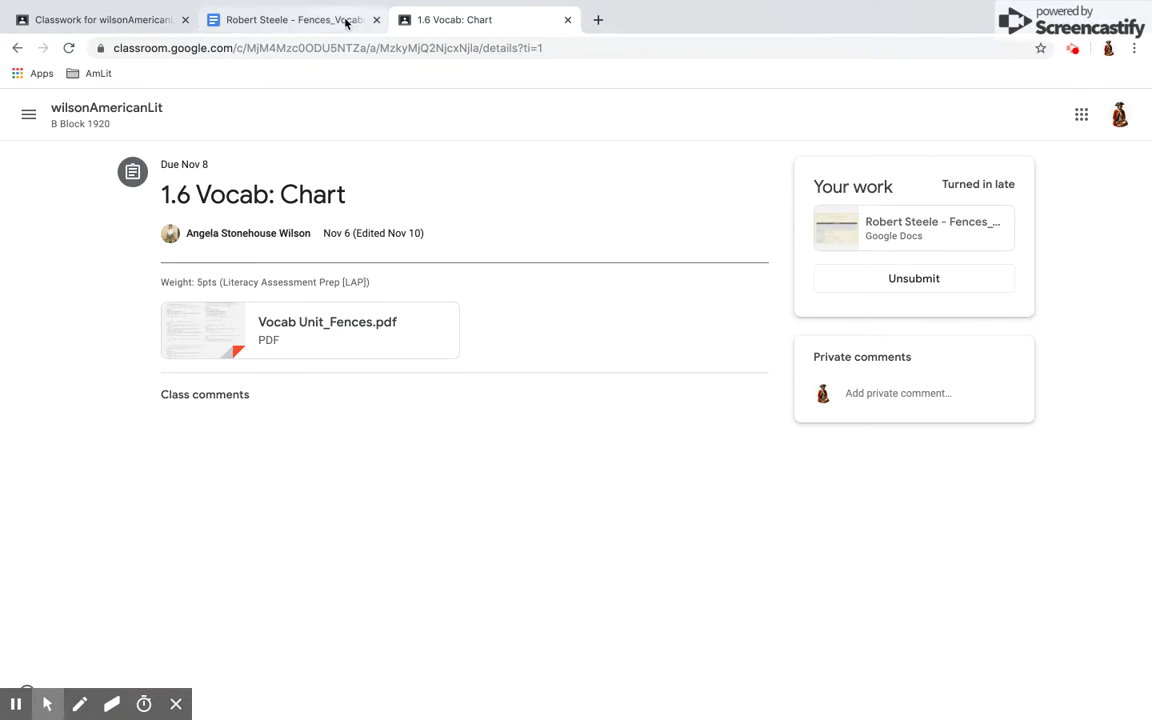
click(84, 105)
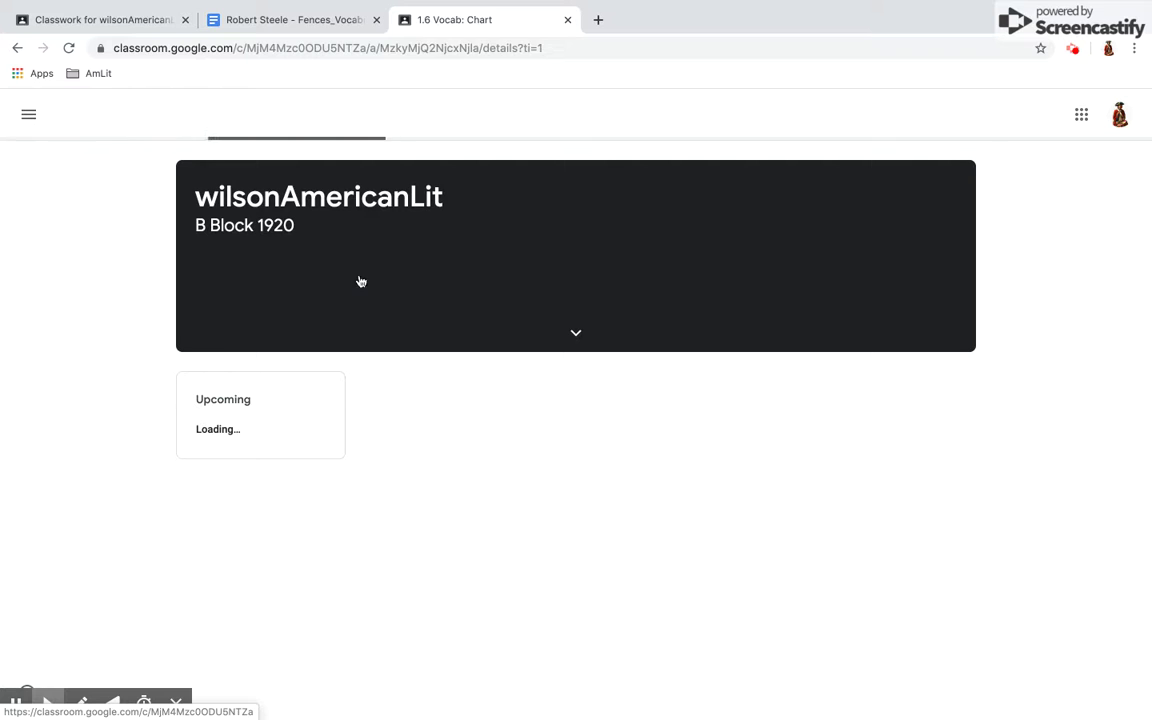
click(561, 118)
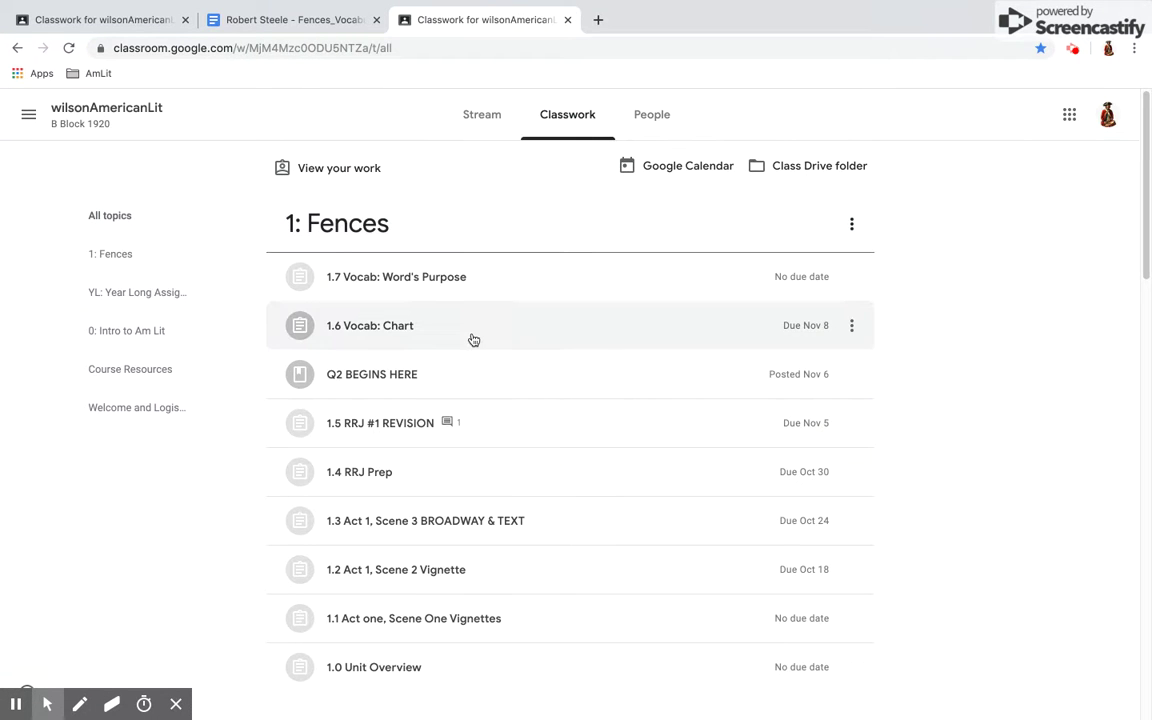
click(472, 334)
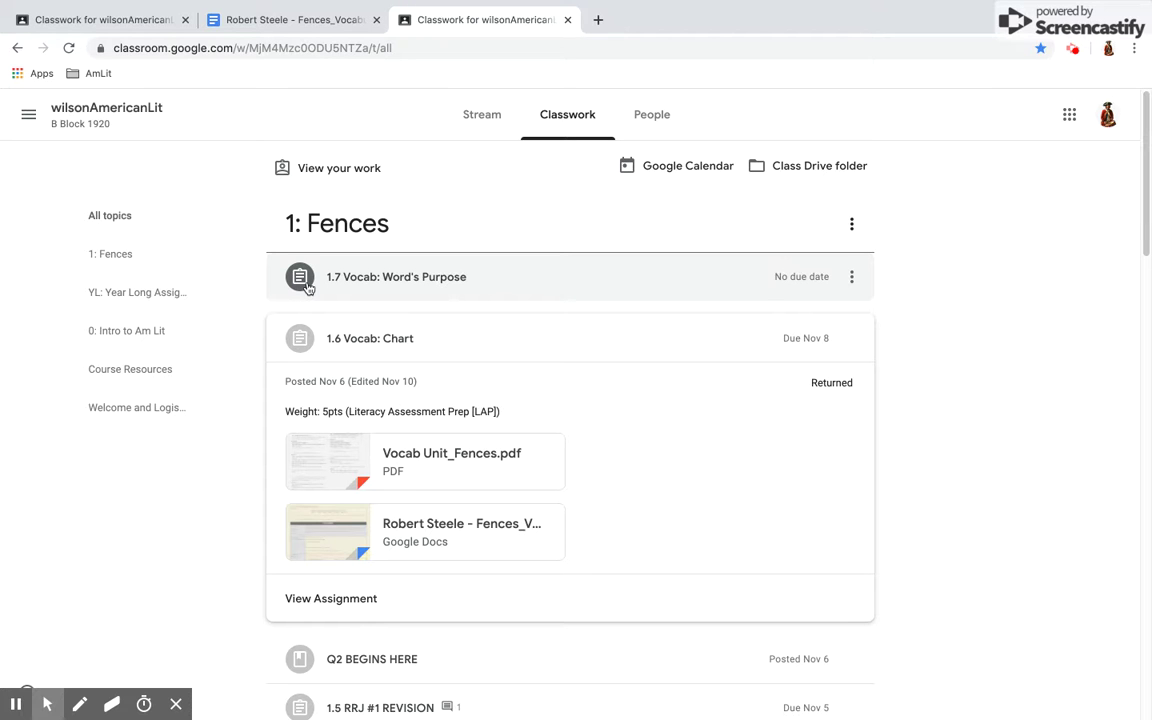
Open the full assignment and its attached vocabulary chart document to examine the definitions section from the student's side.
click(342, 601)
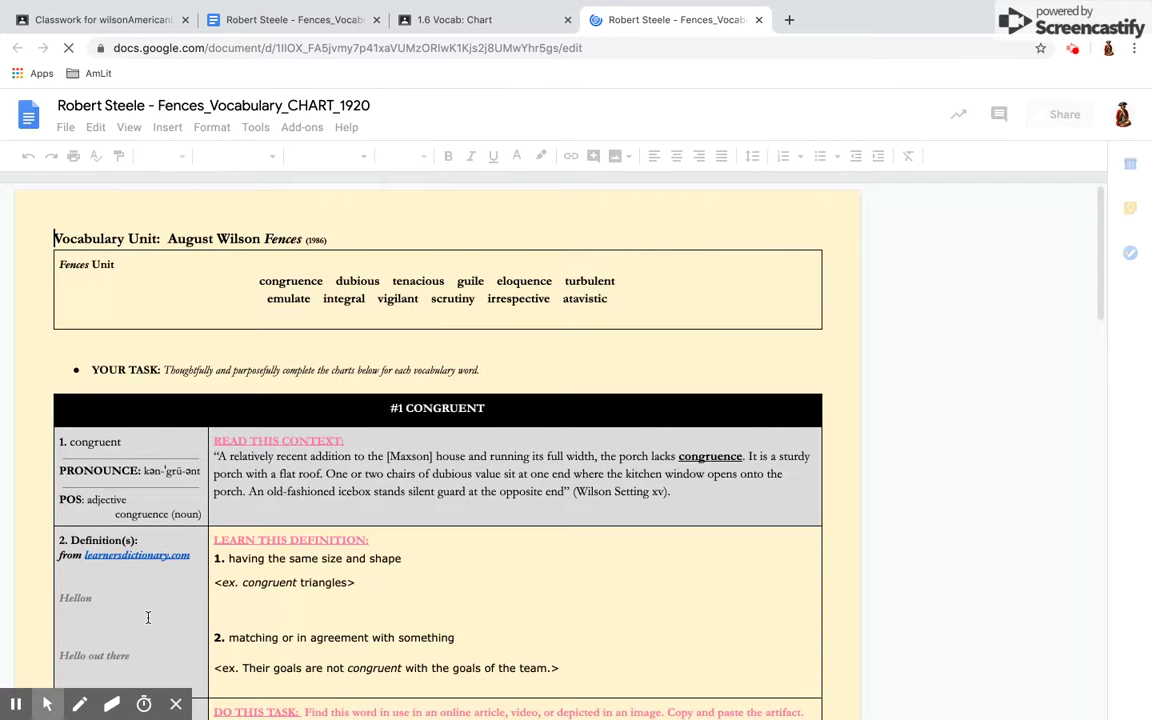
scroll(148, 618, down, 2)
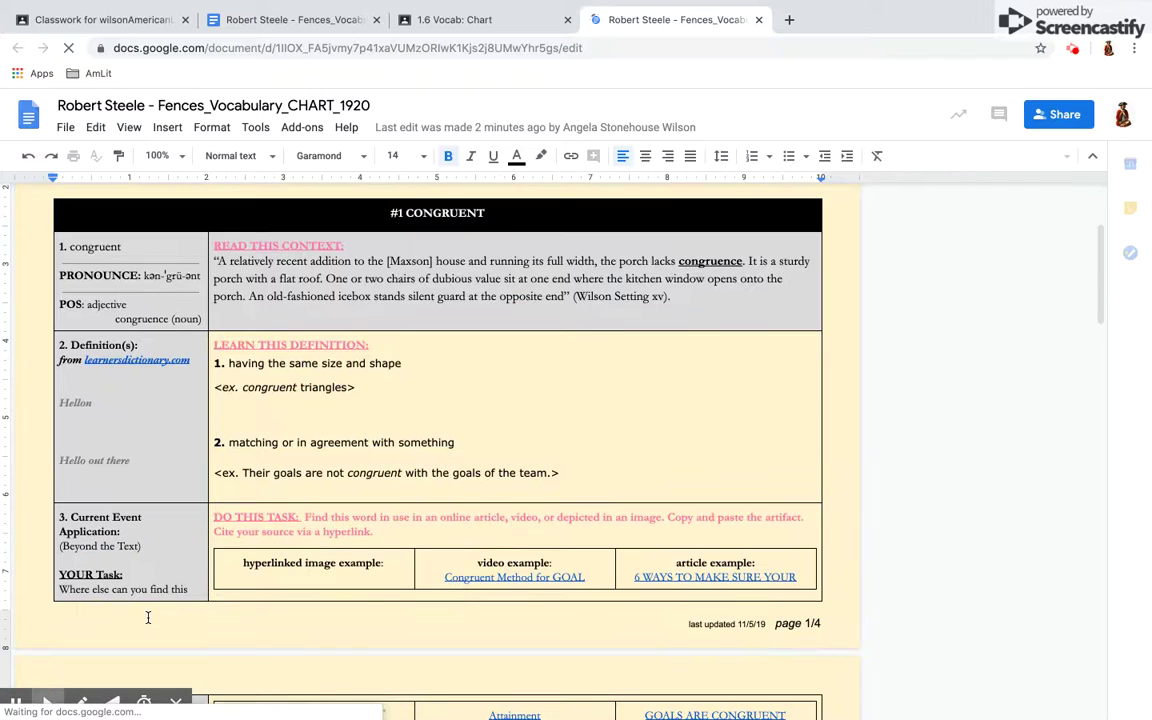